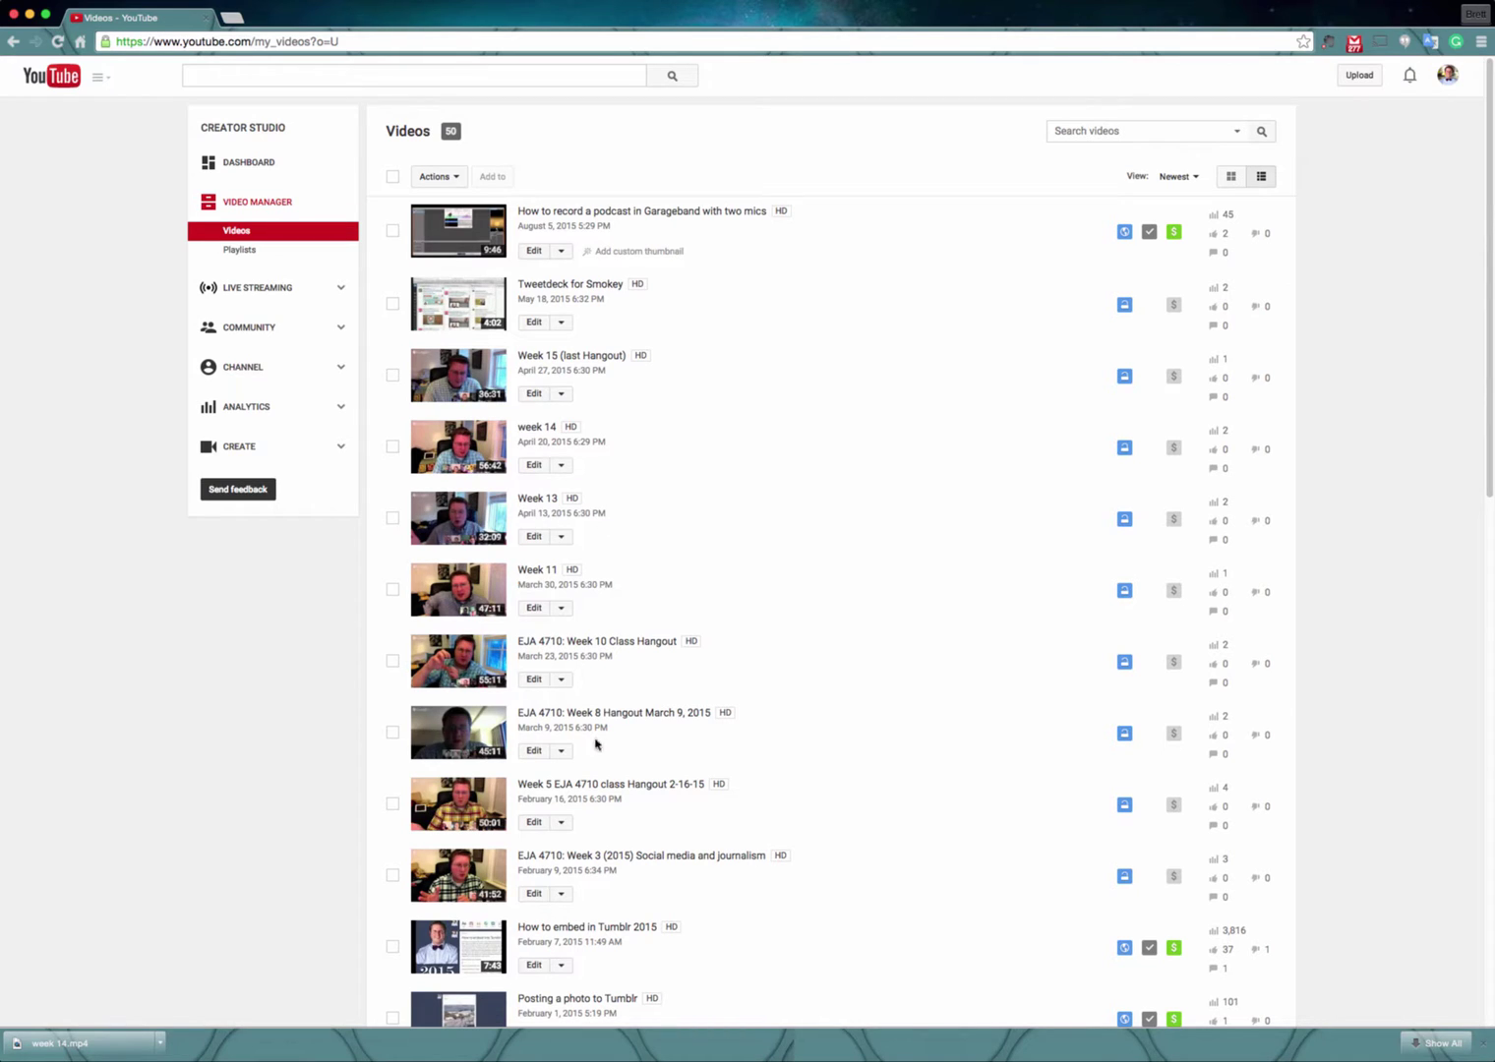
Check the week 14 video's Download MP4 option, then minimise the browser to reach QuickTime.
scroll(596, 551, "down", 2)
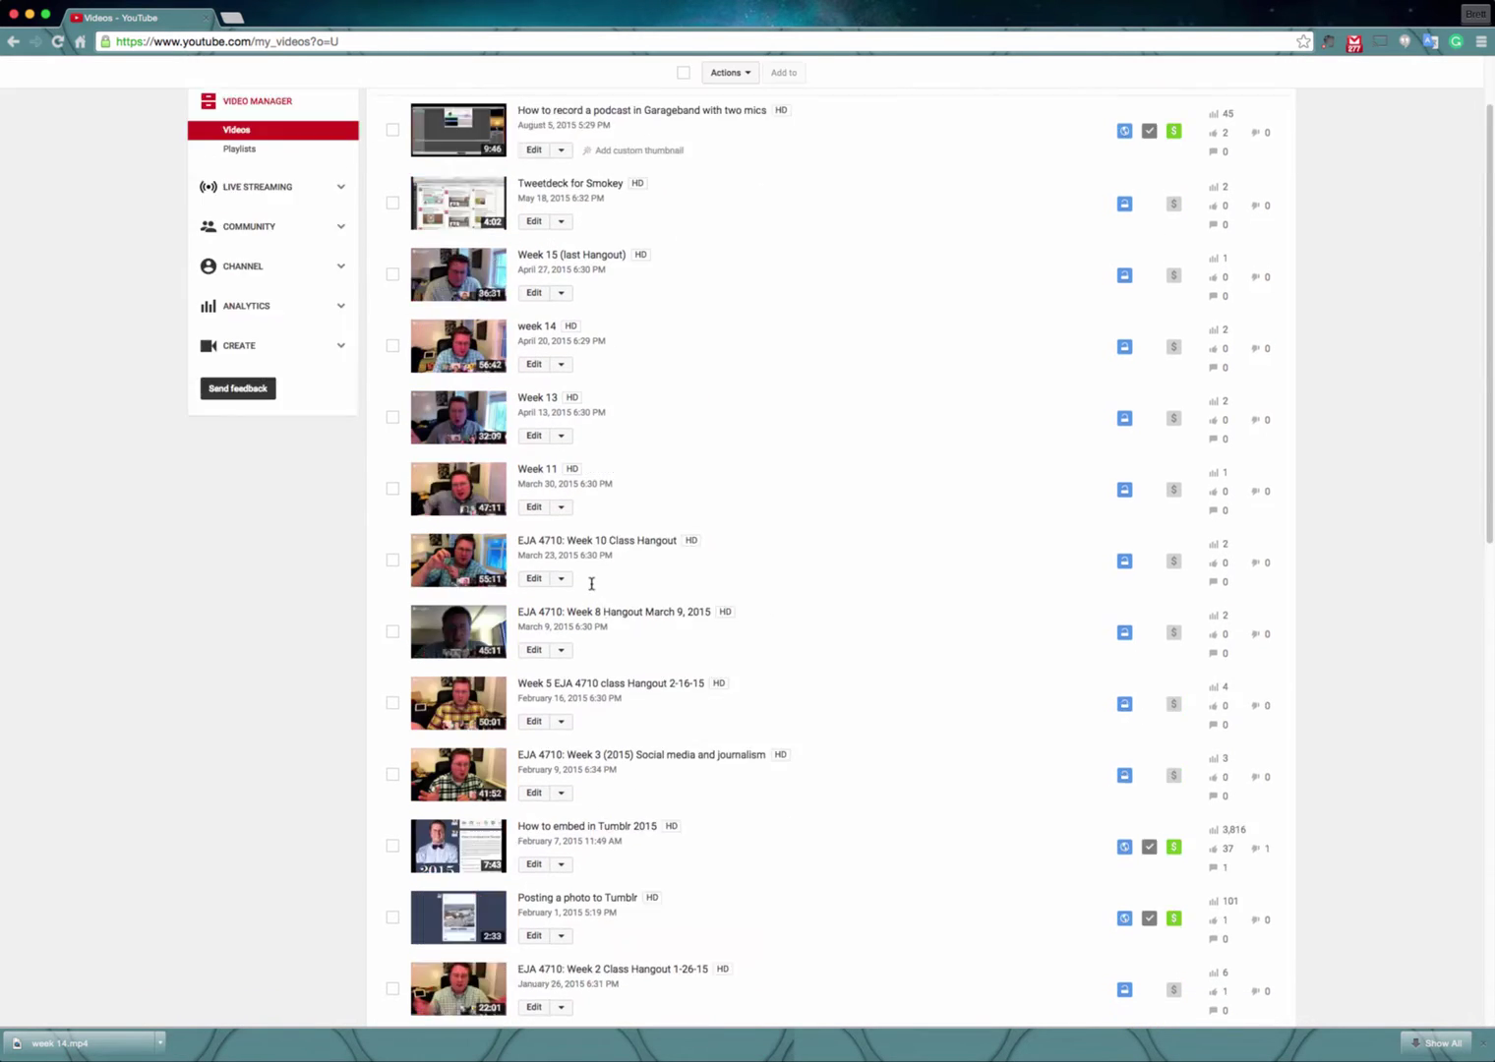
scroll(591, 583, "up", 2)
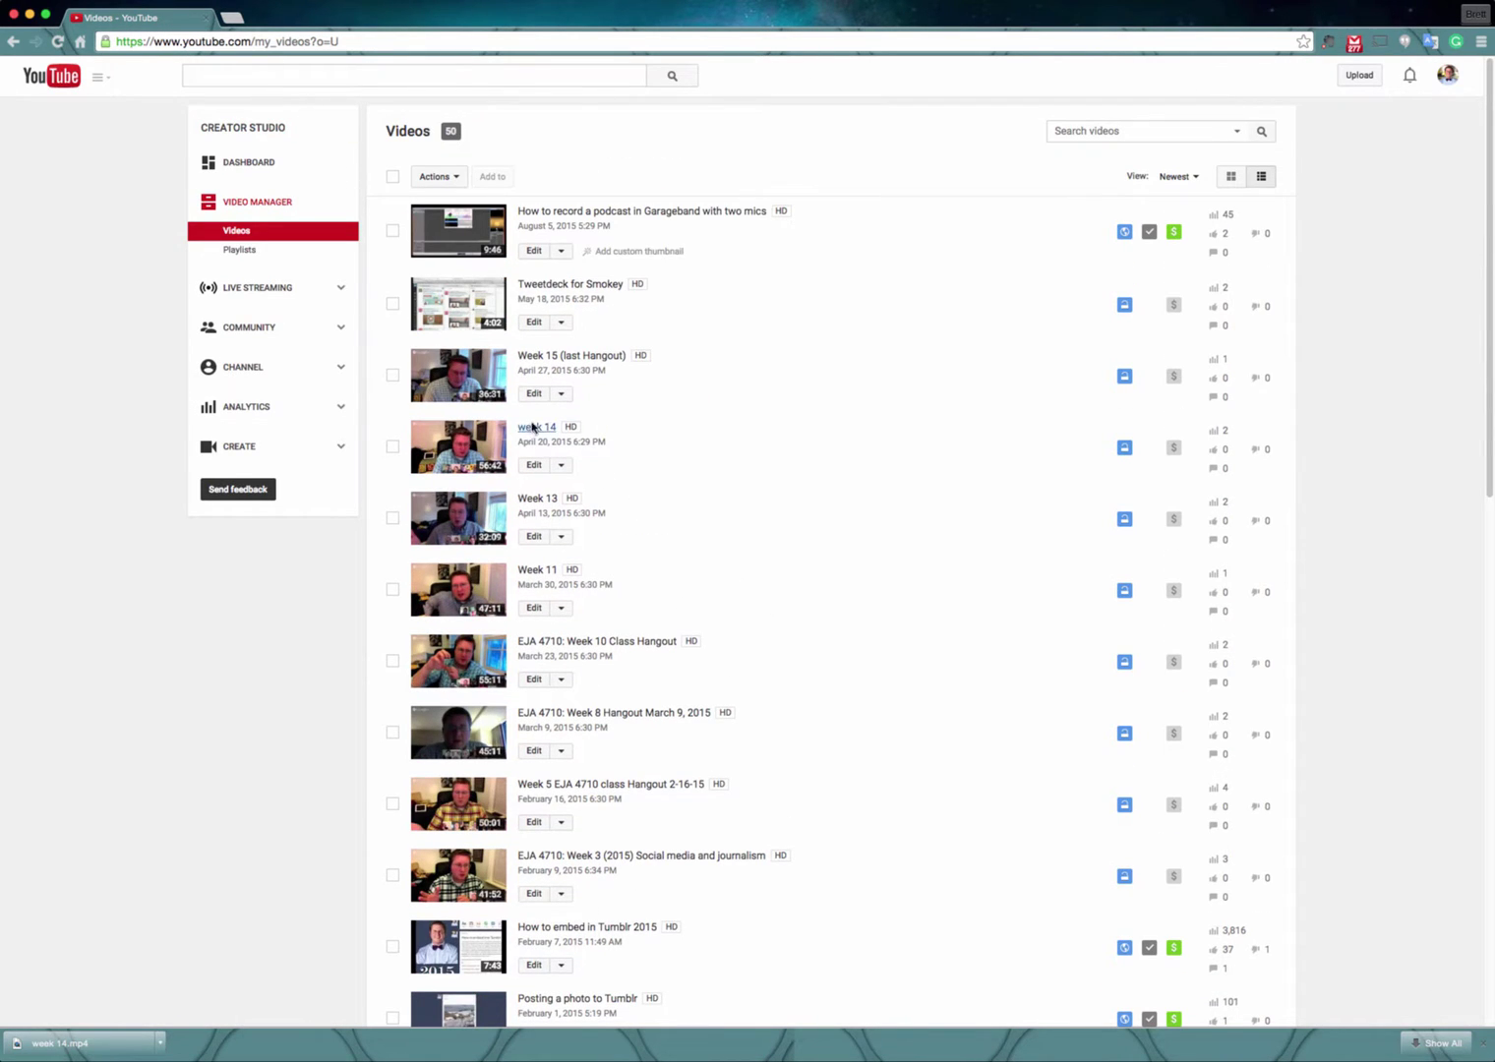
left_click(563, 466)
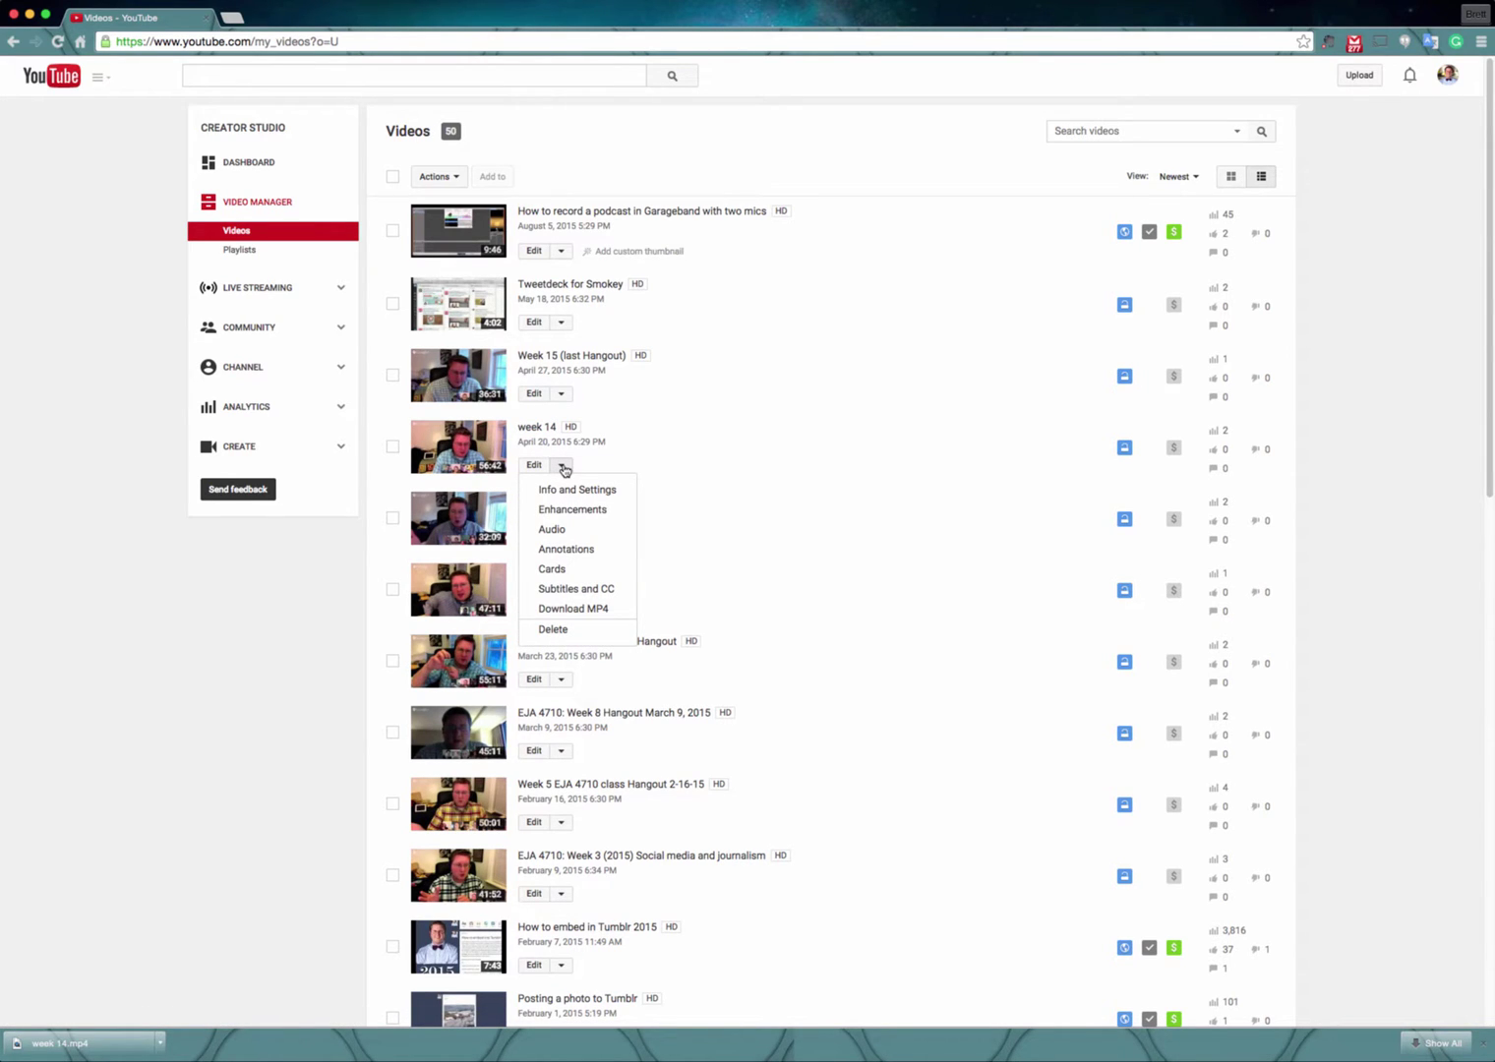
left_click(889, 530)
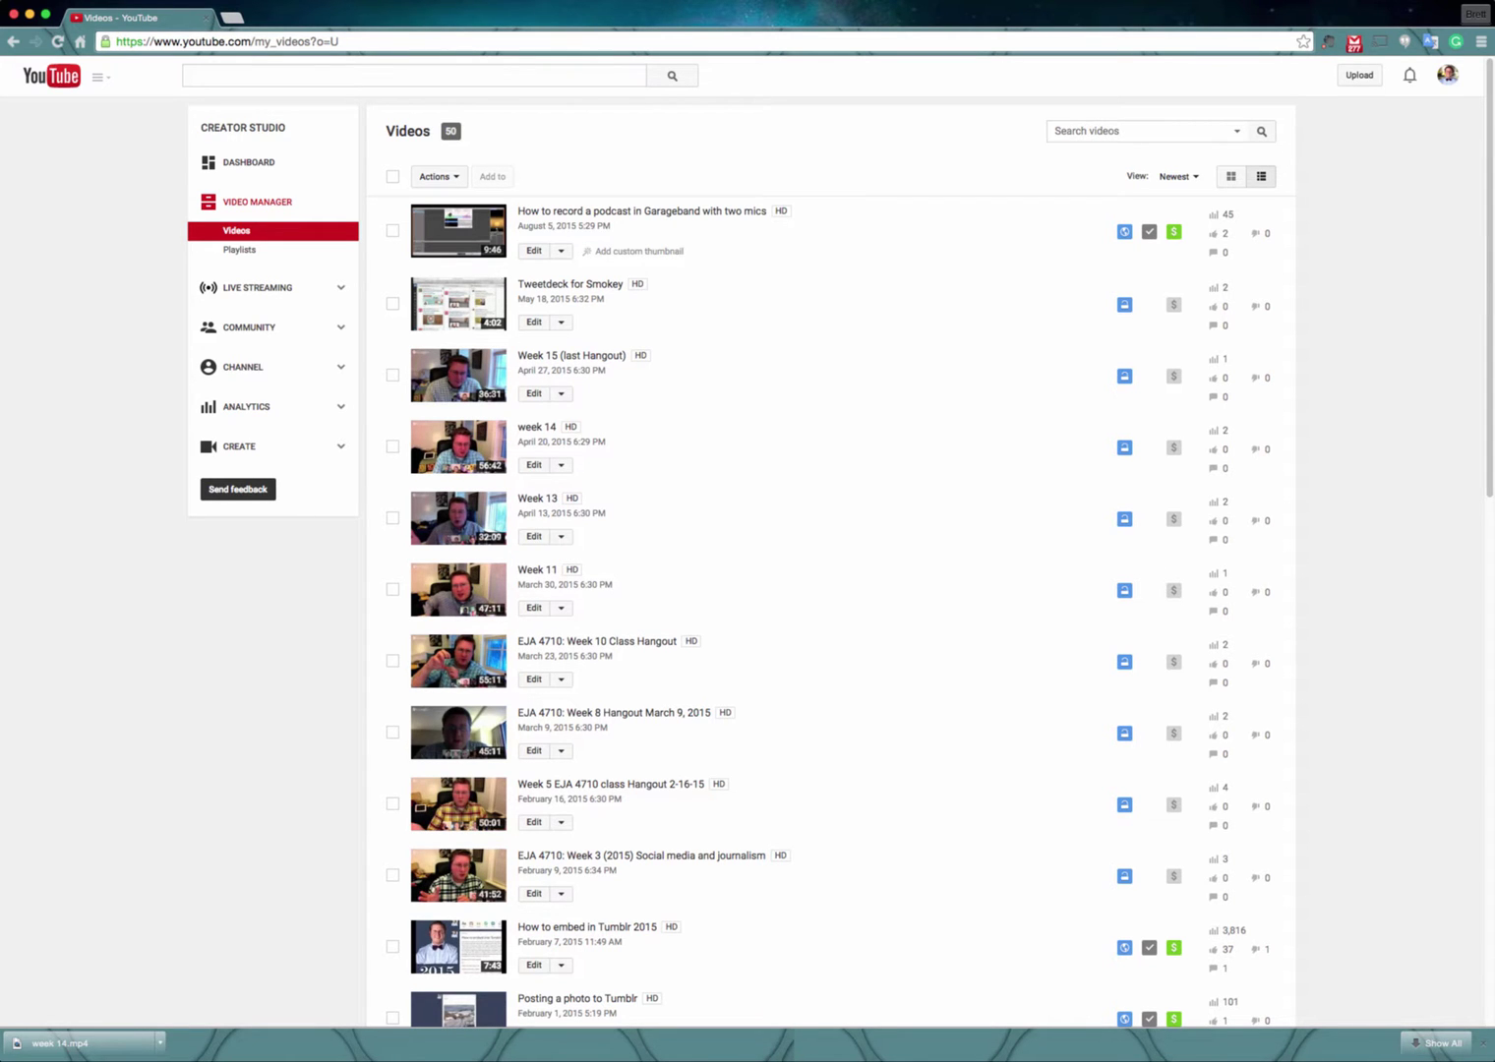
left_click(29, 20)
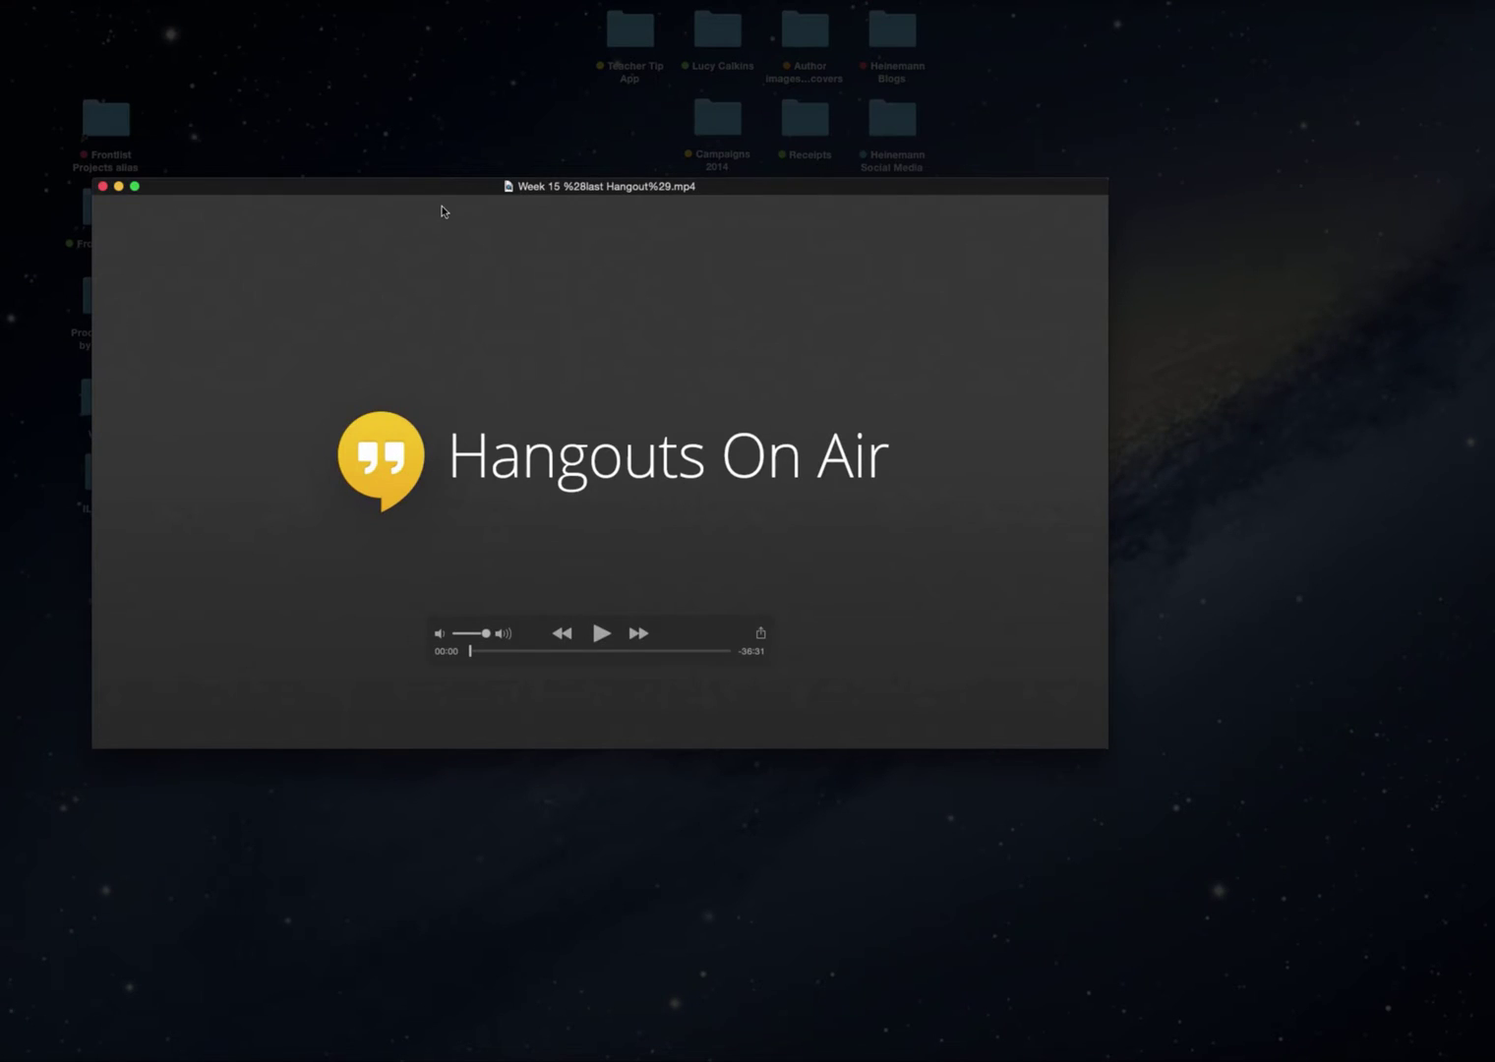
Export the Week 15 recording as an audio-only m4a to the Desktop, replacing the existing file.
left_click(123, 0)
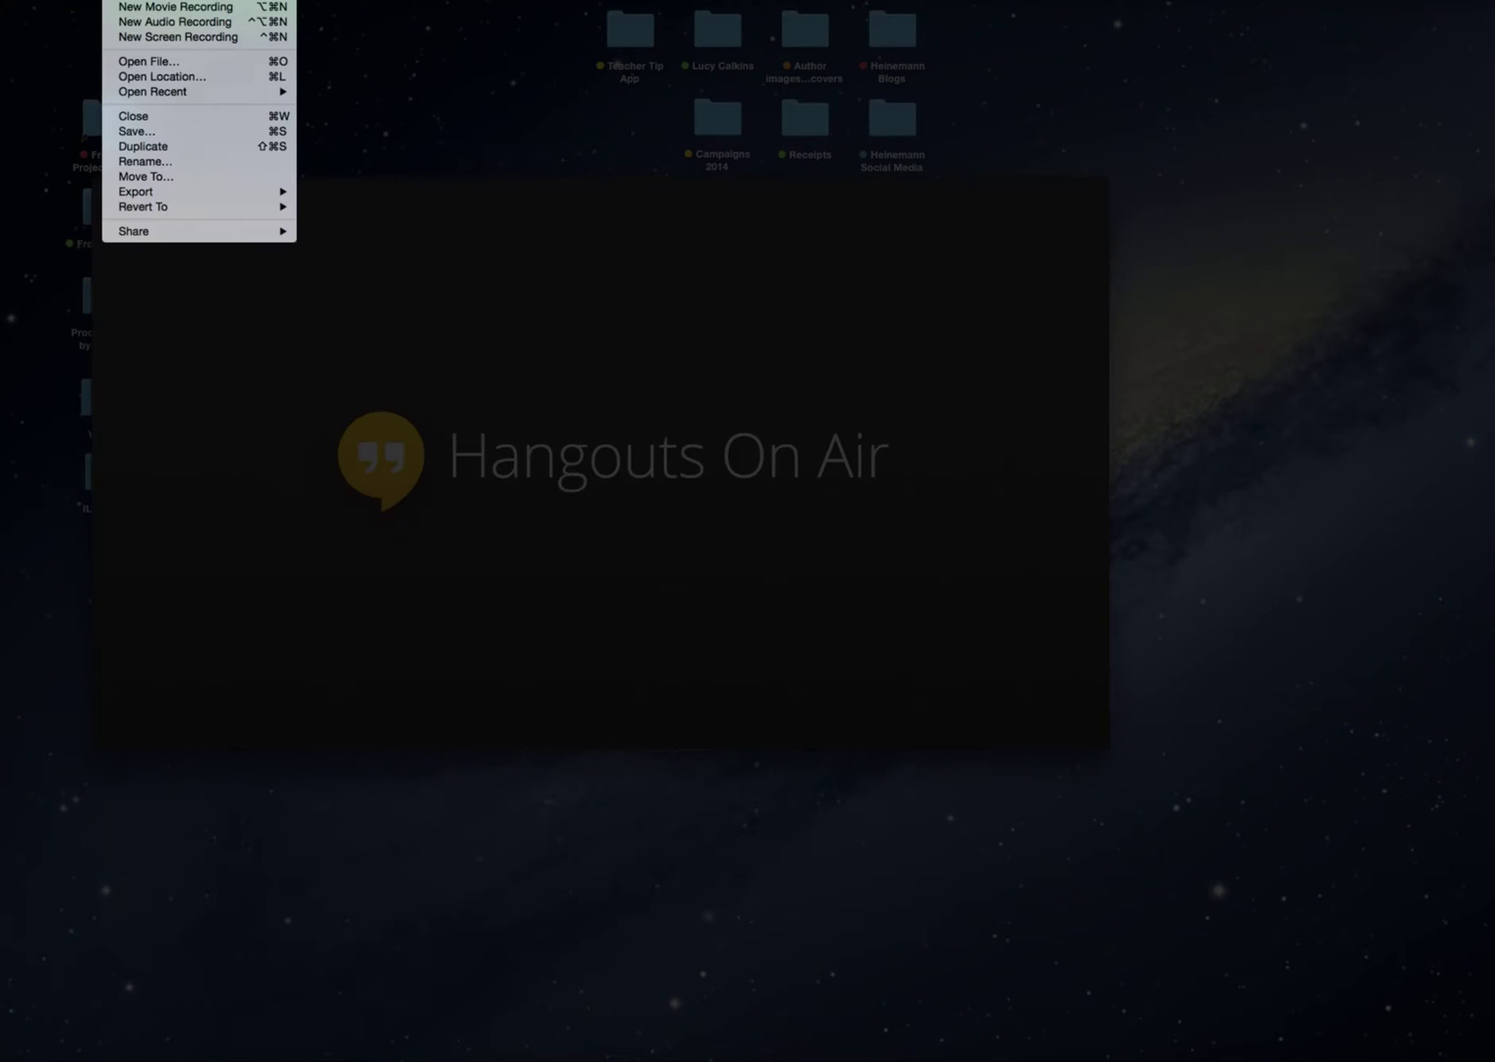
mouse_move(191, 196)
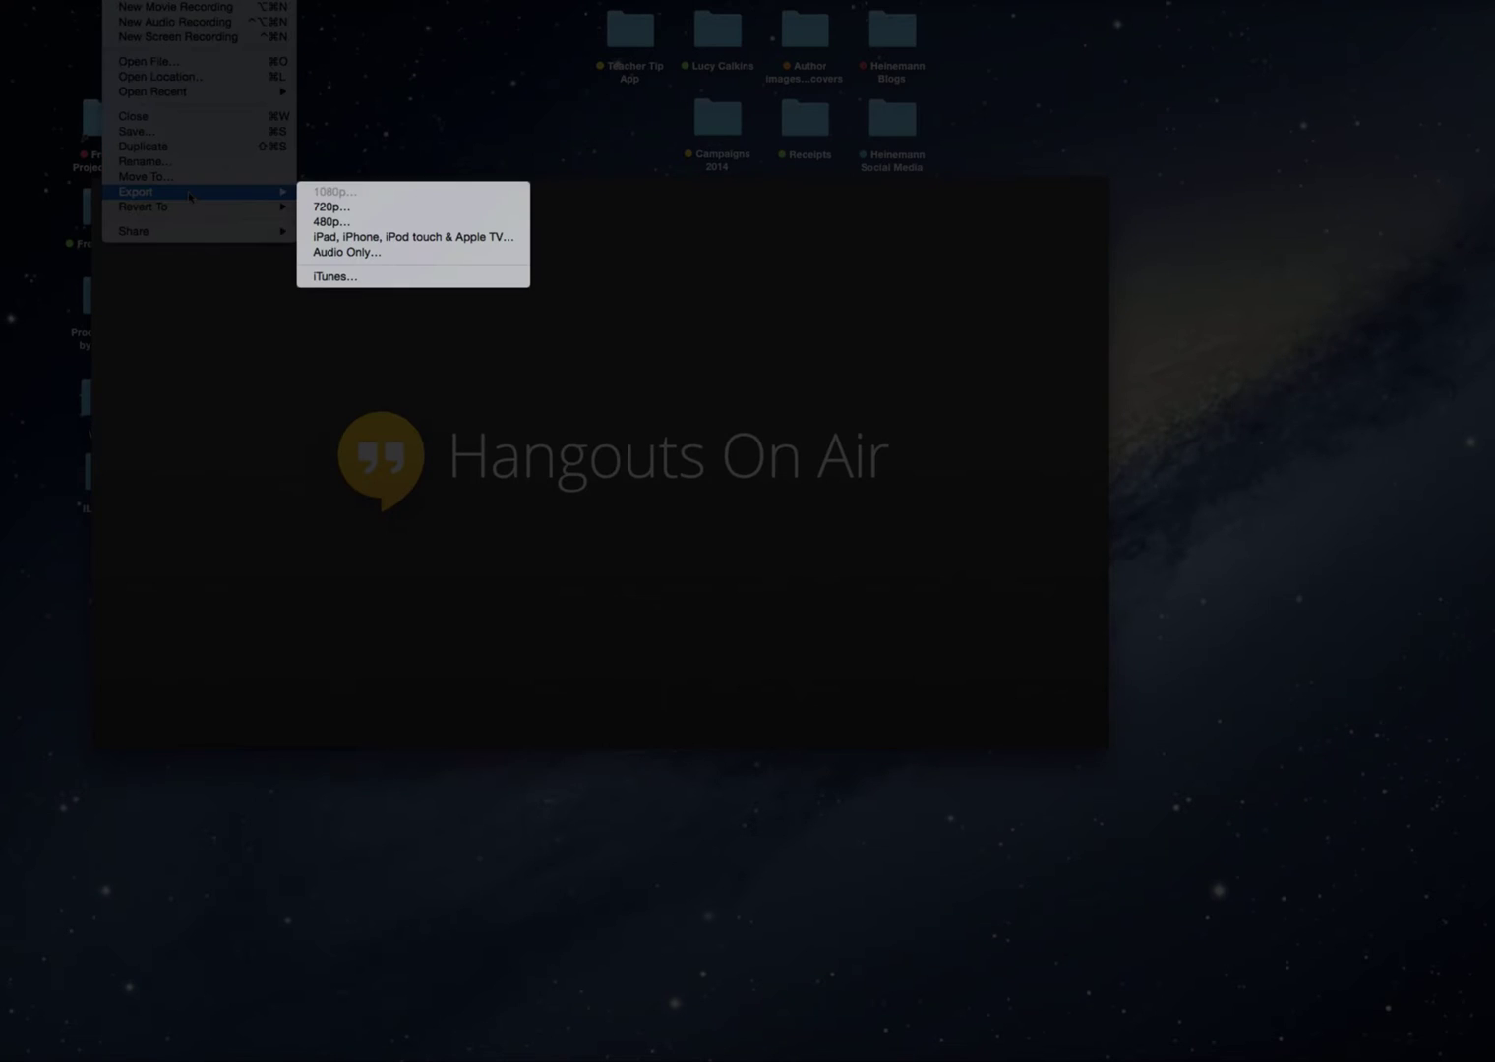
left_click(390, 253)
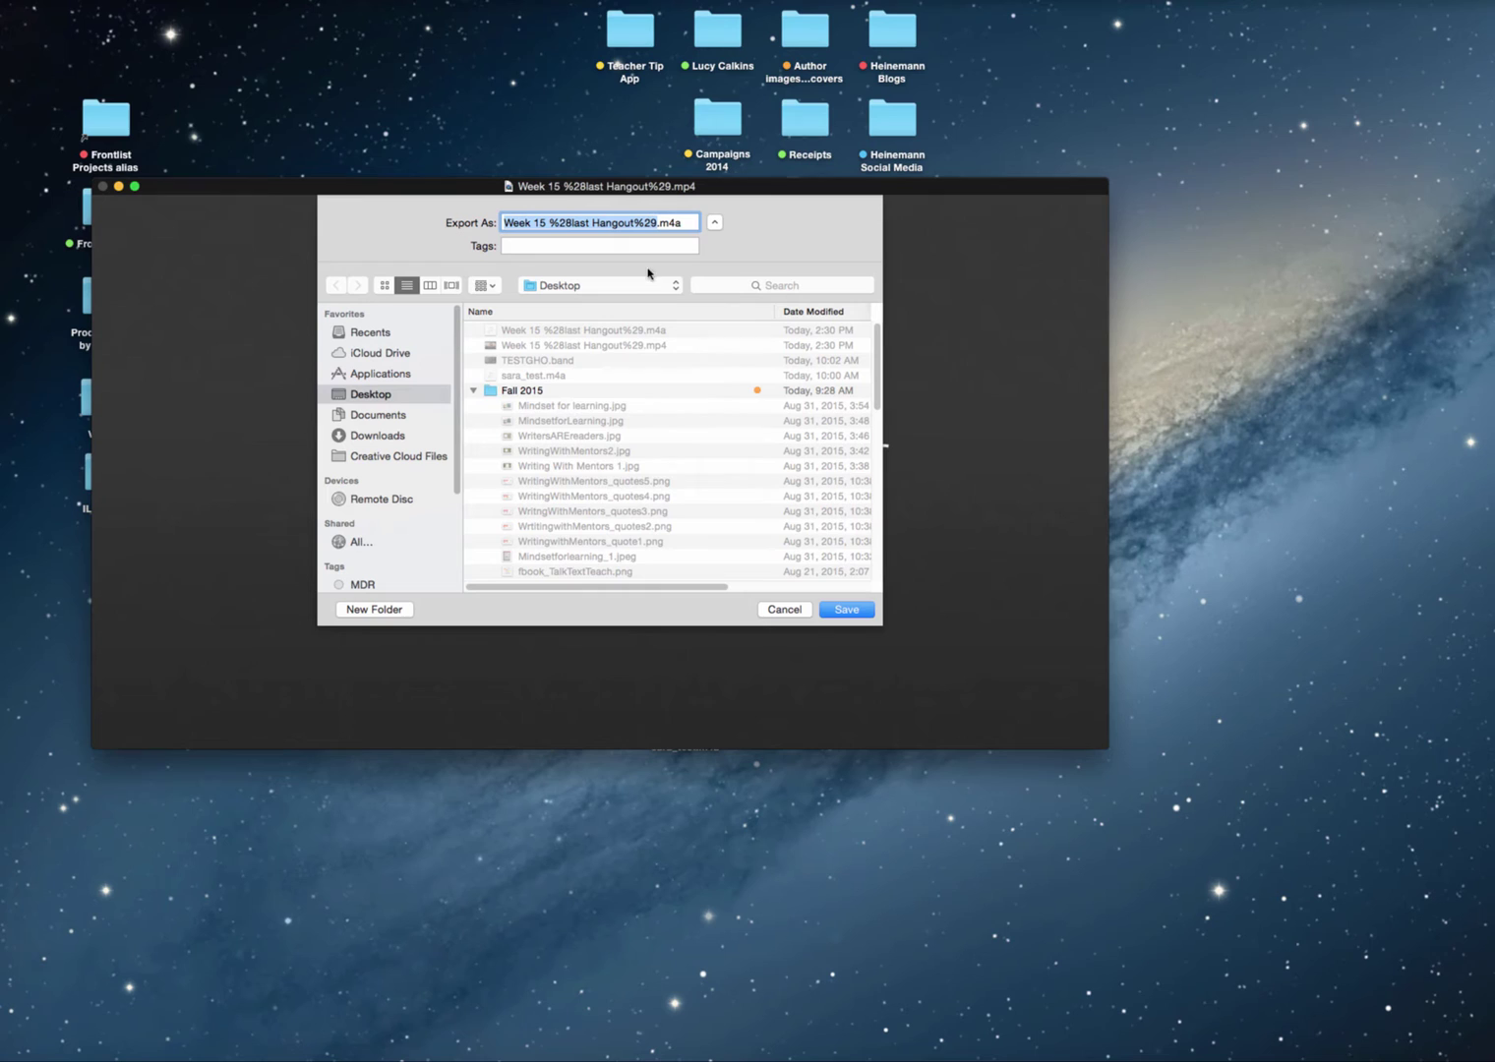
left_click(473, 392)
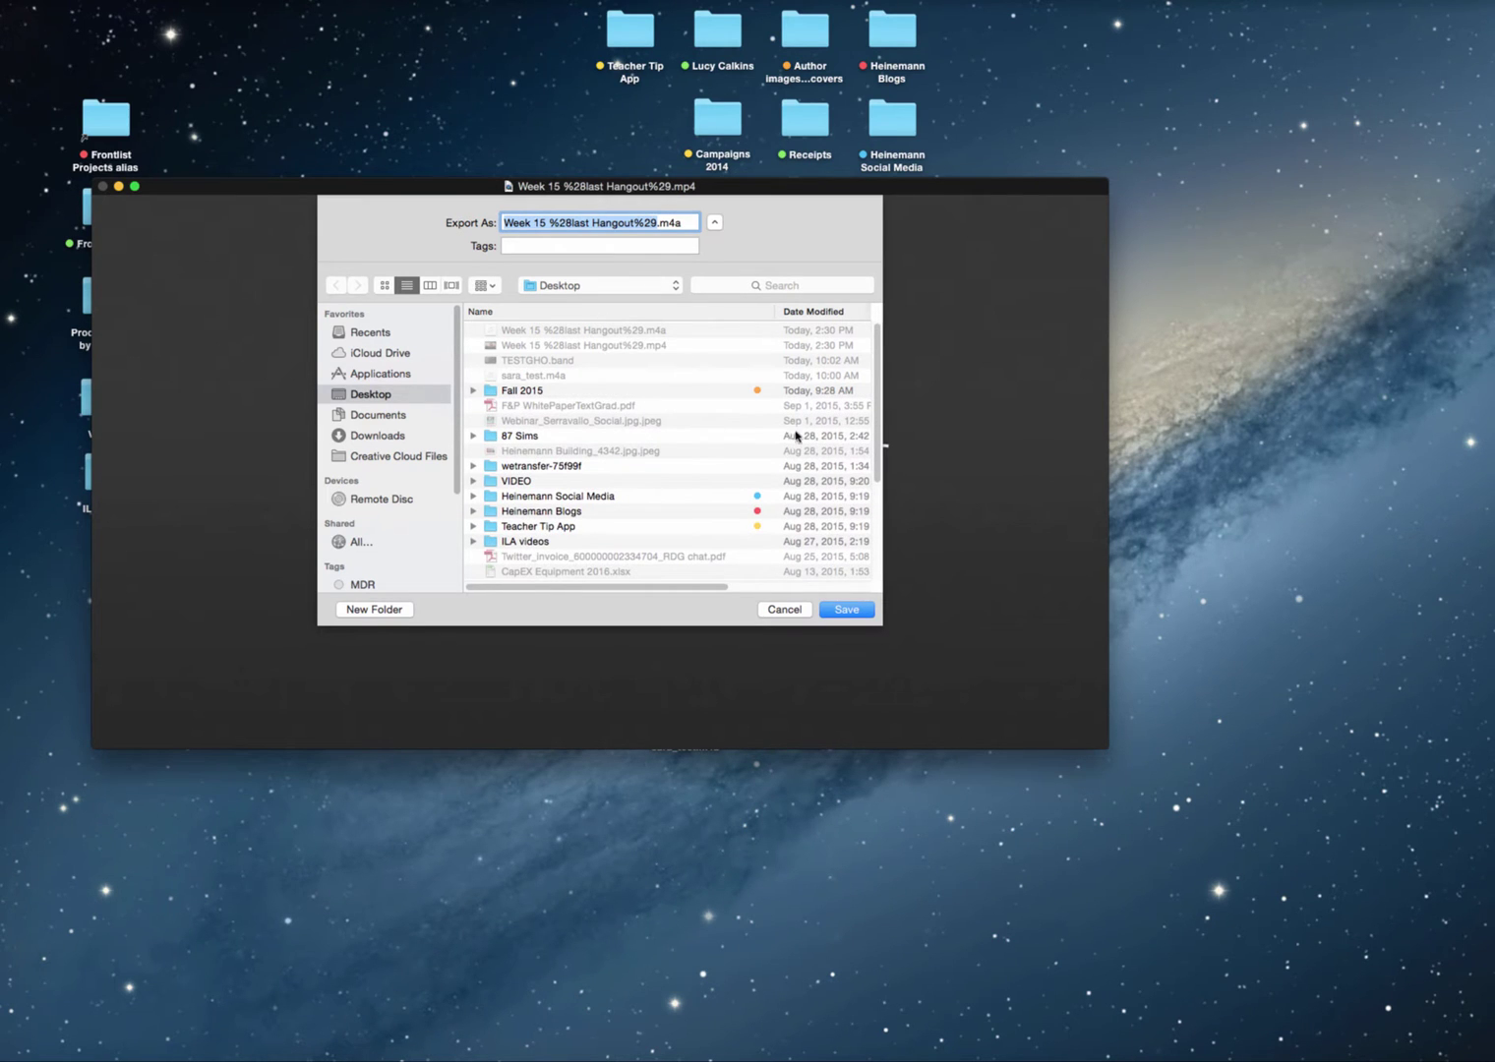
left_click(849, 609)
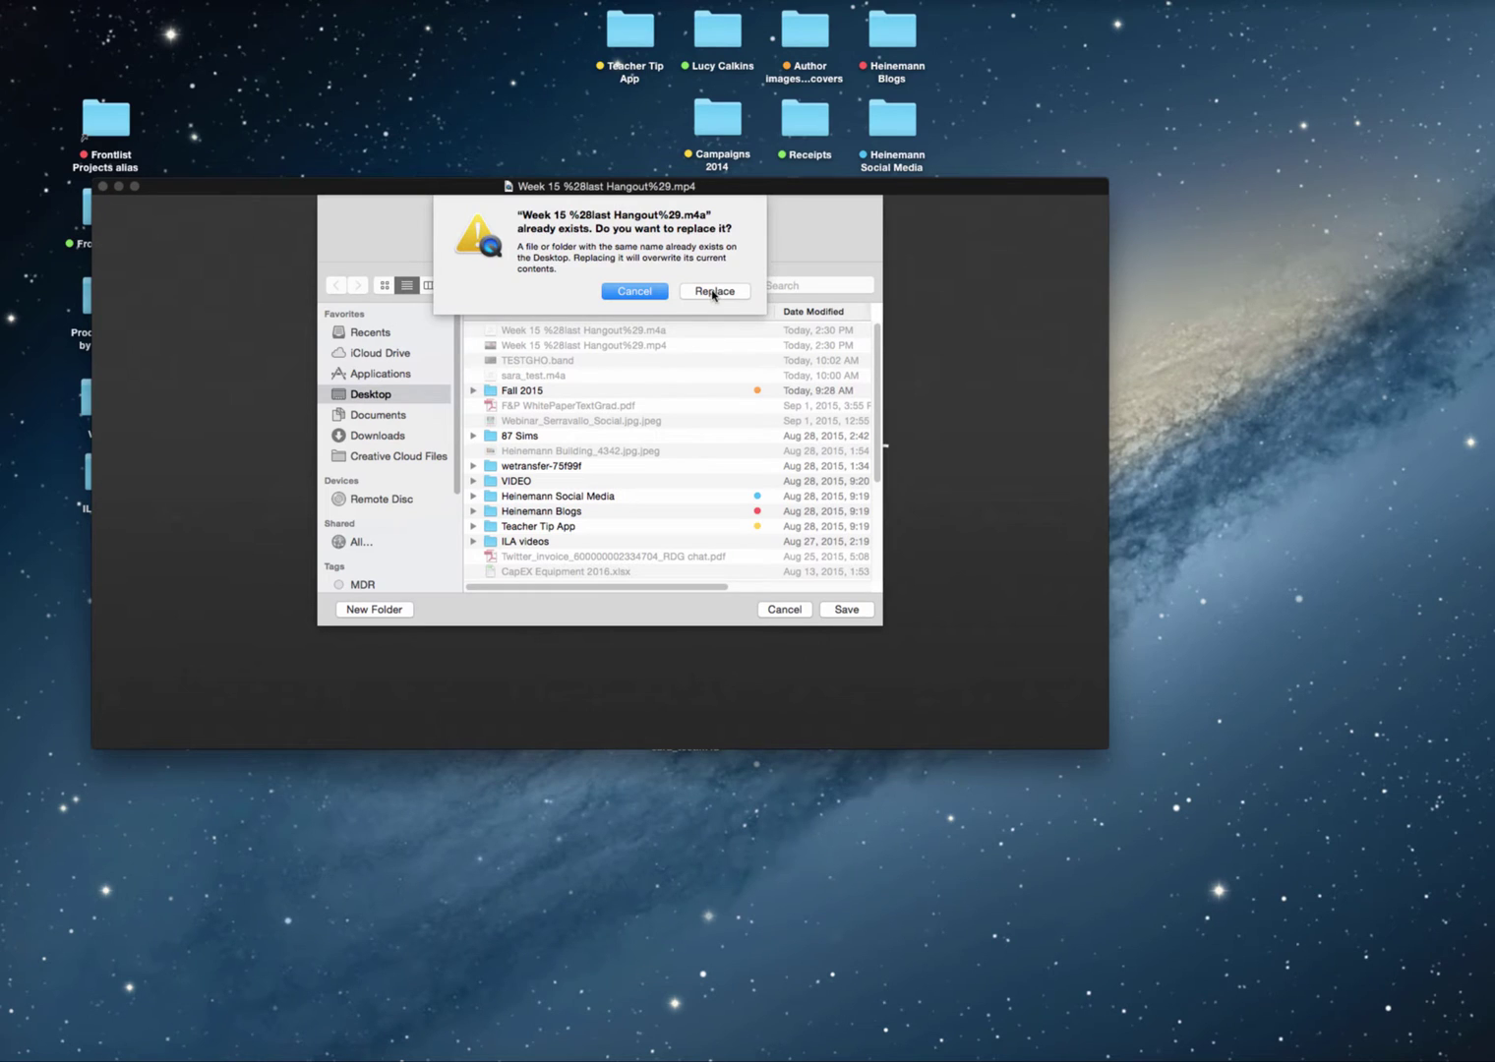
left_click(714, 292)
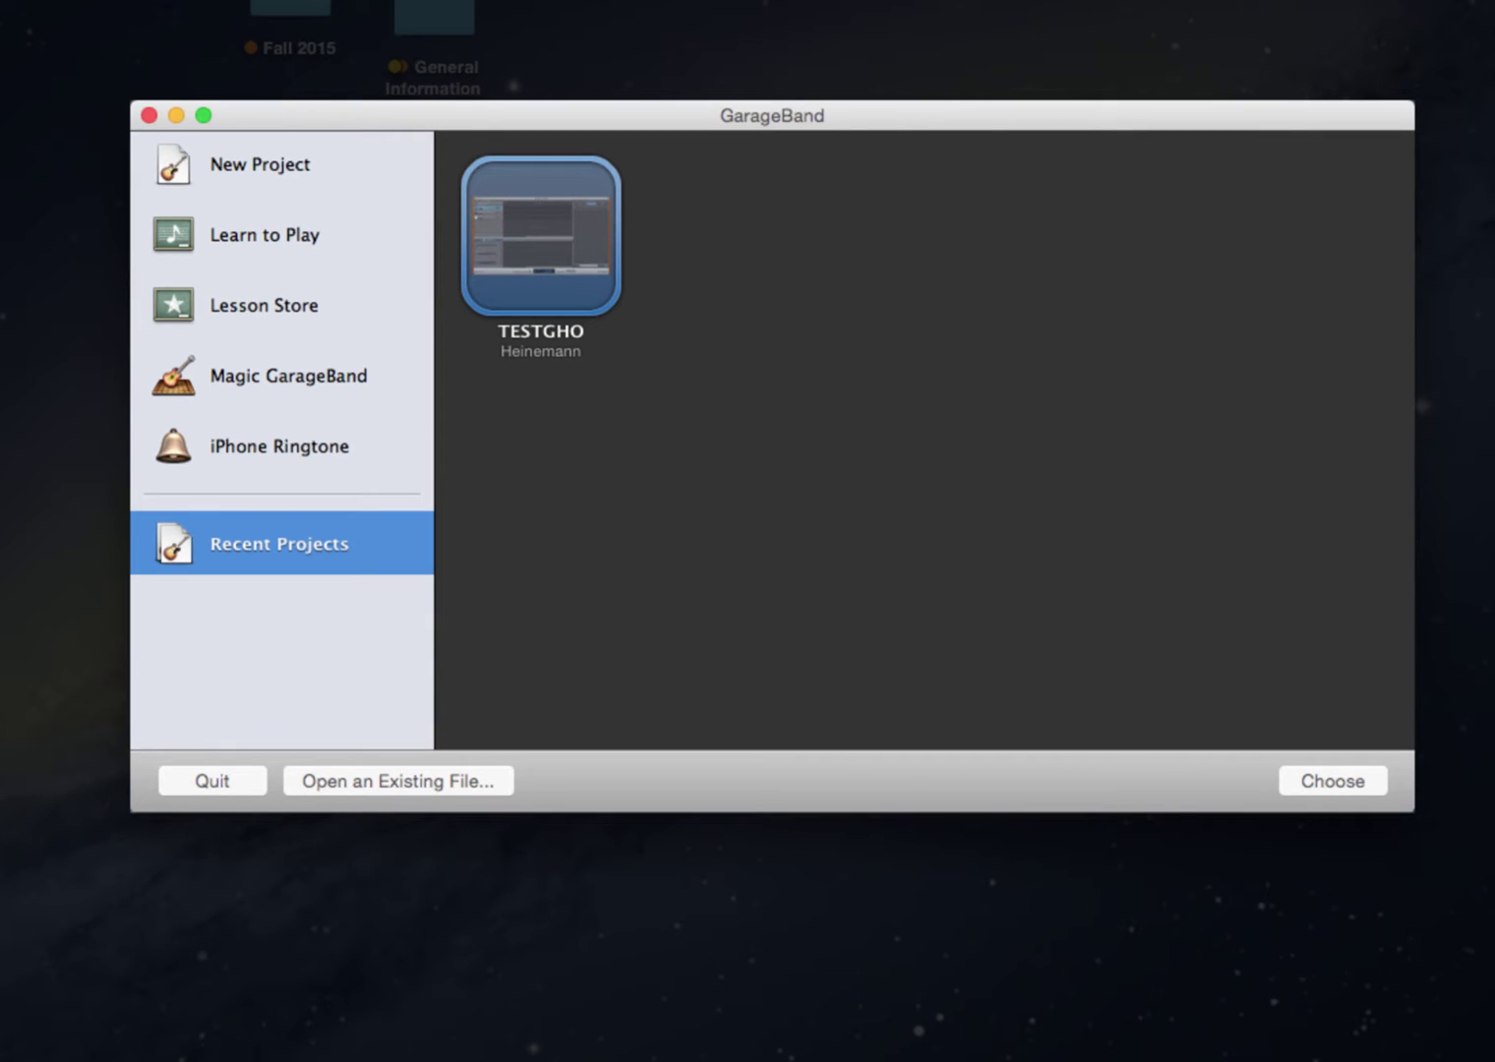
Create a new project from the Podcast template named 'Test MP3'.
left_click(297, 164)
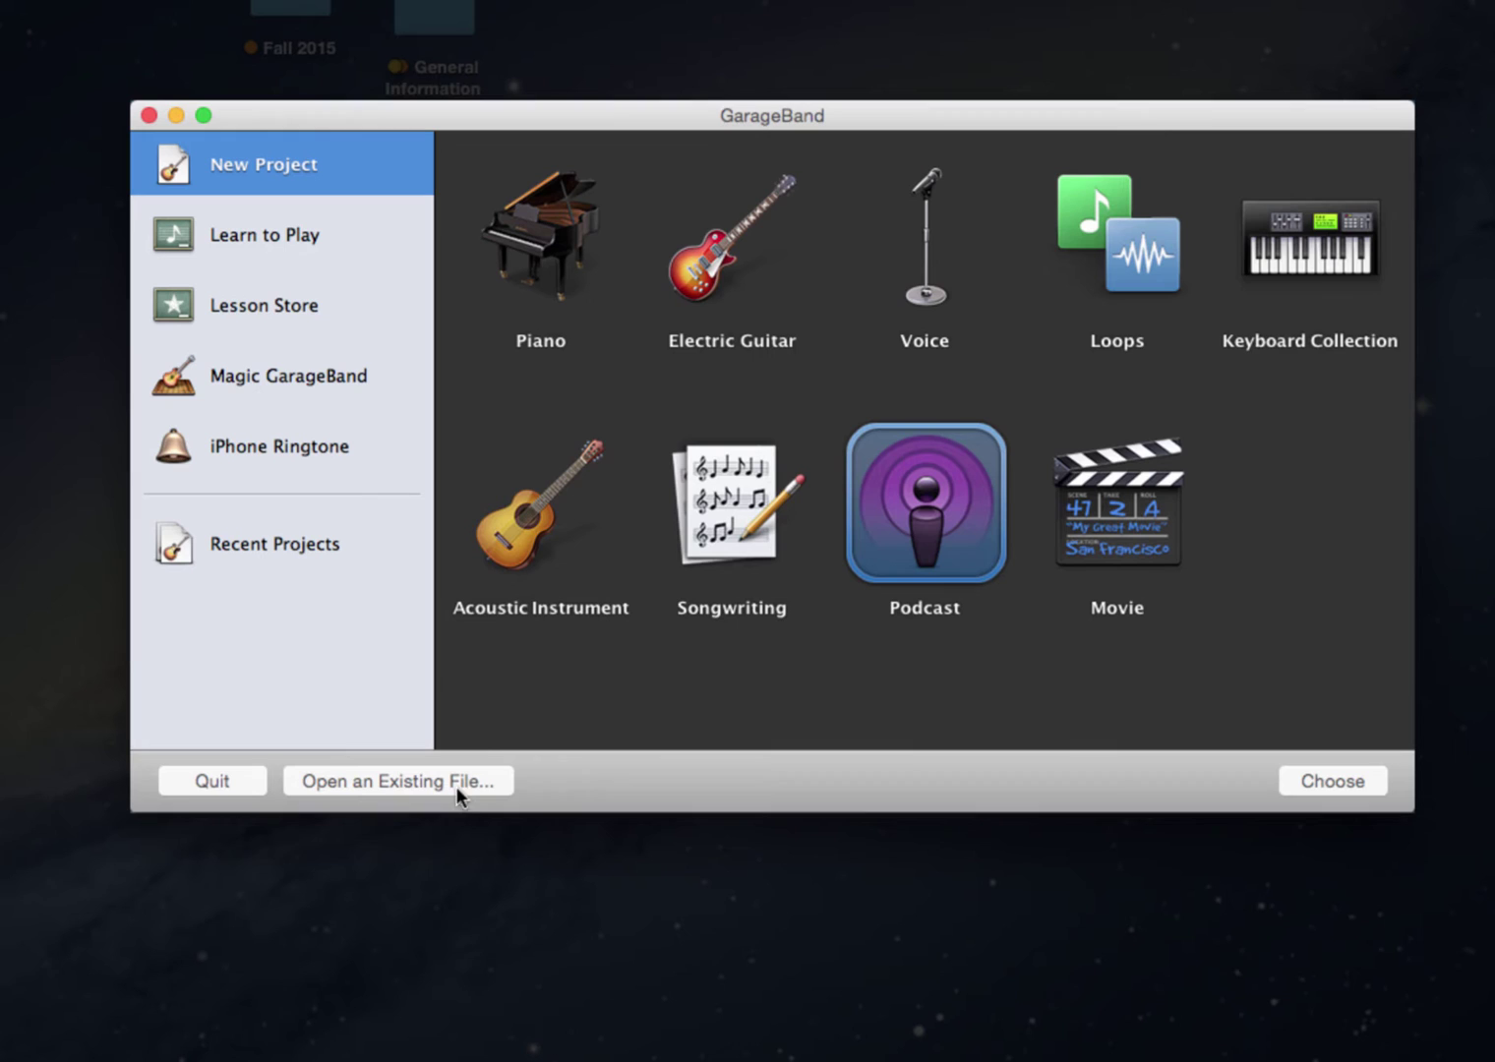
left_click(1345, 783)
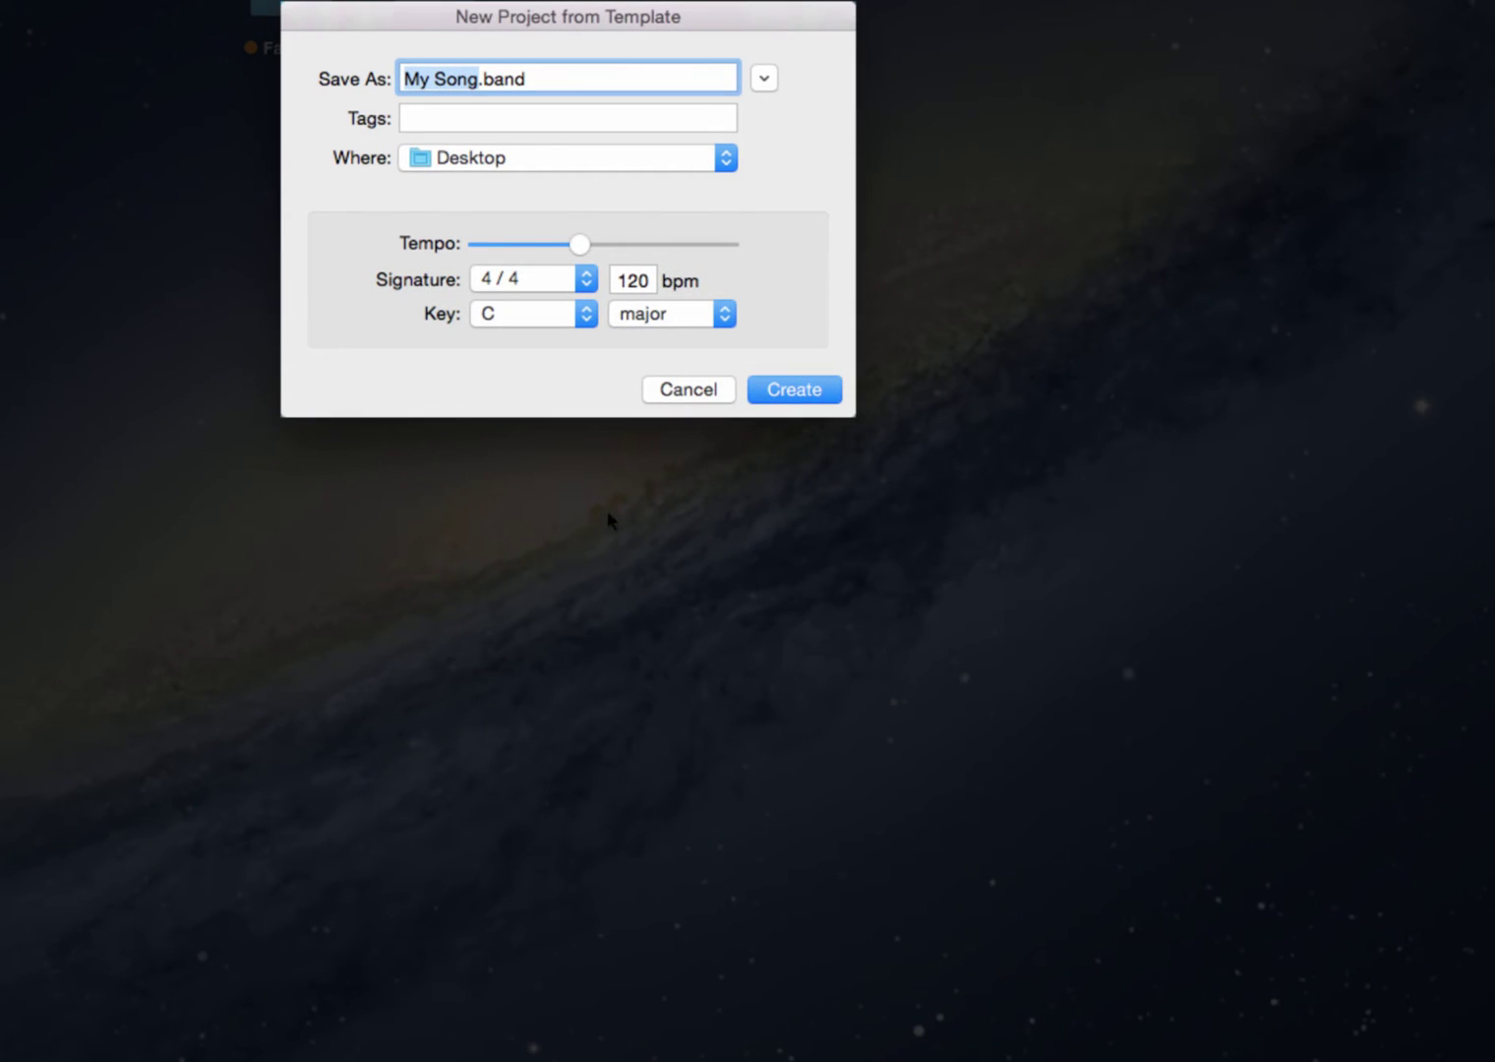
type("Test")
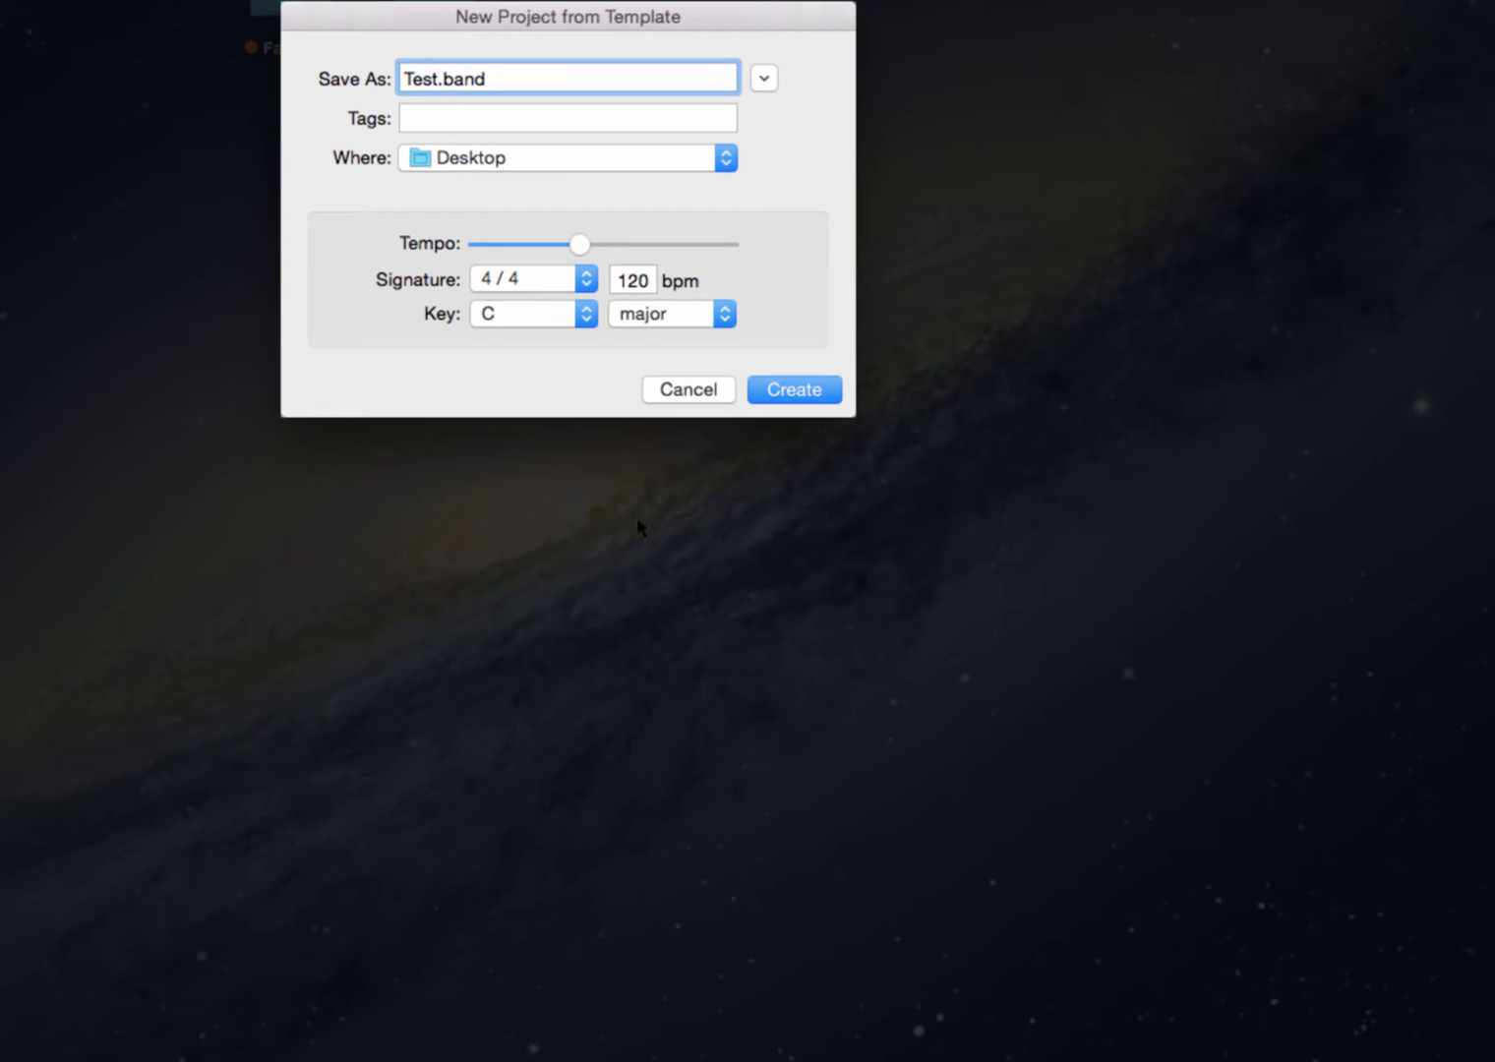
type(" MP3")
left_click(790, 391)
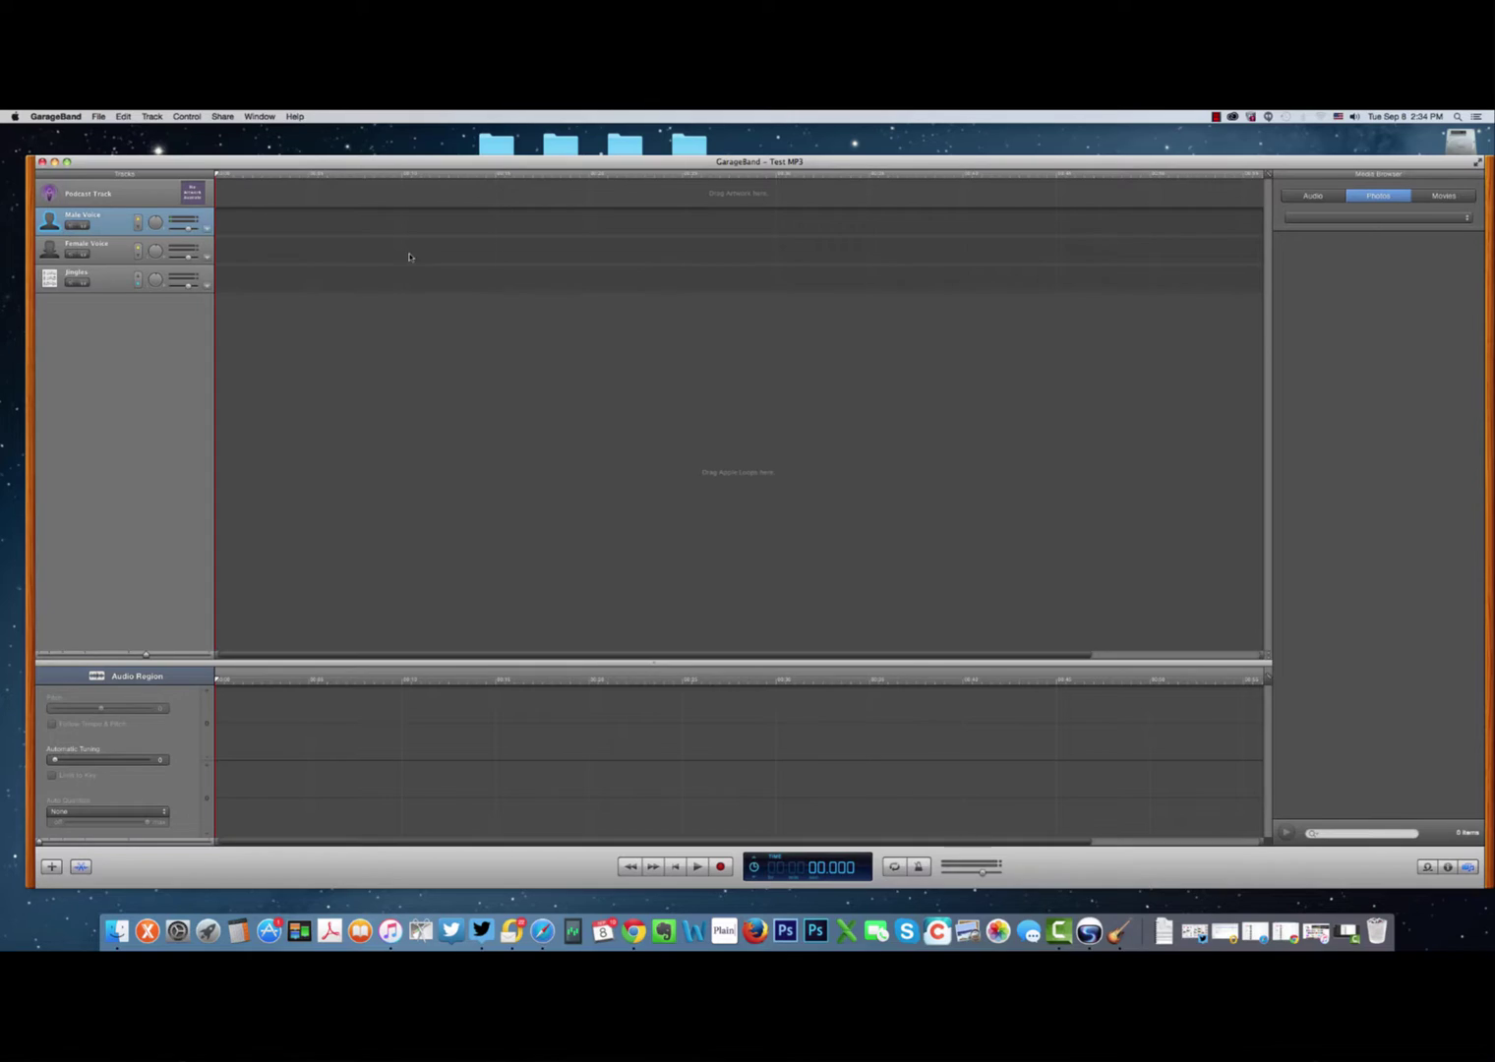
Import the Week 15 audio file into the project and move its region to the timeline start.
left_click_drag(103, 159, 559, 179)
left_click_drag(398, 444, 723, 256)
left_click_drag(735, 172, 398, 146)
mouse_move(478, 231)
left_mouse_down()
mouse_move(330, 223)
mouse_move(340, 196)
left_mouse_up()
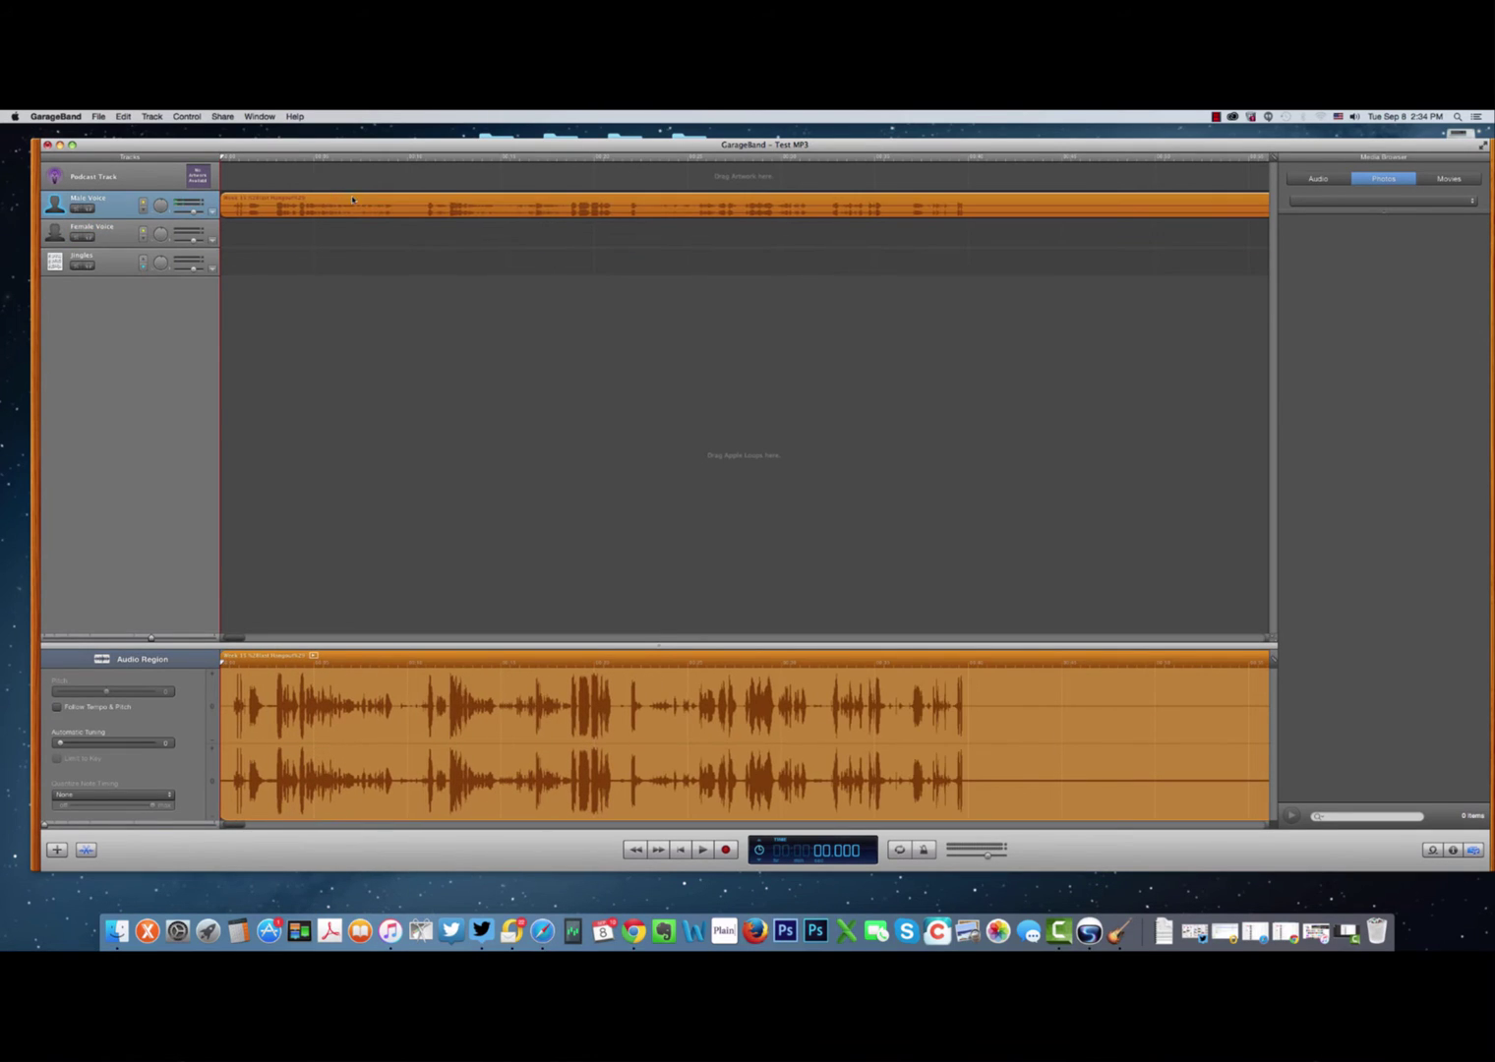
Delete the Female Voice and Jingles tracks, leaving only Male Voice.
left_click(98, 233)
left_click(152, 115)
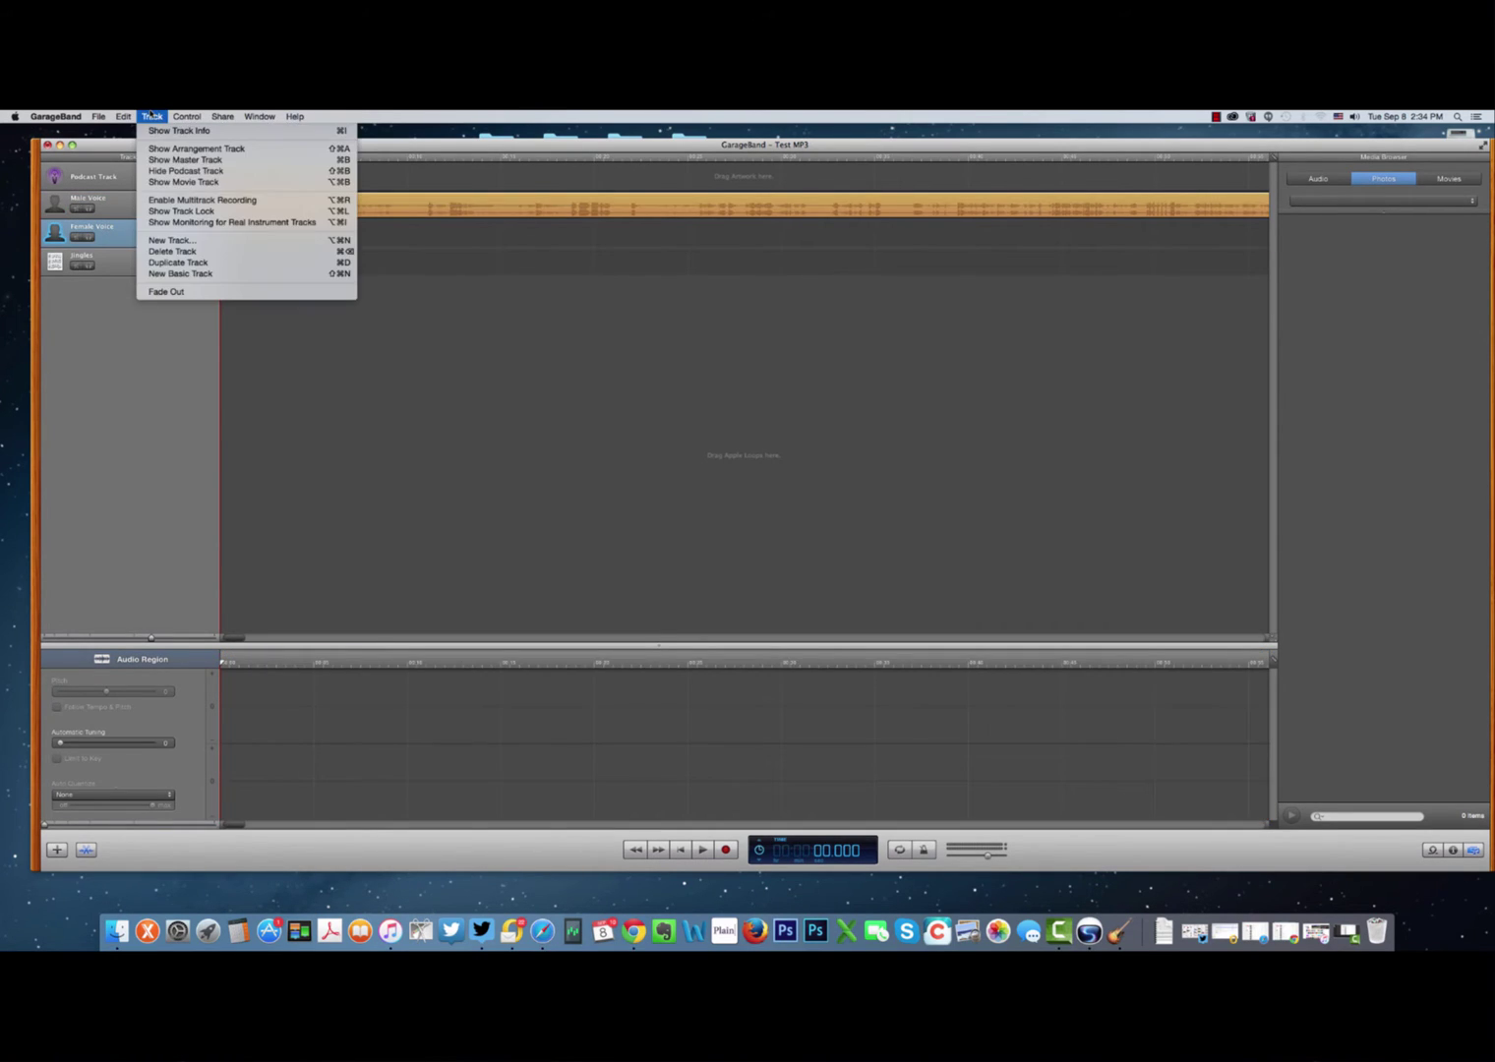
left_click(179, 251)
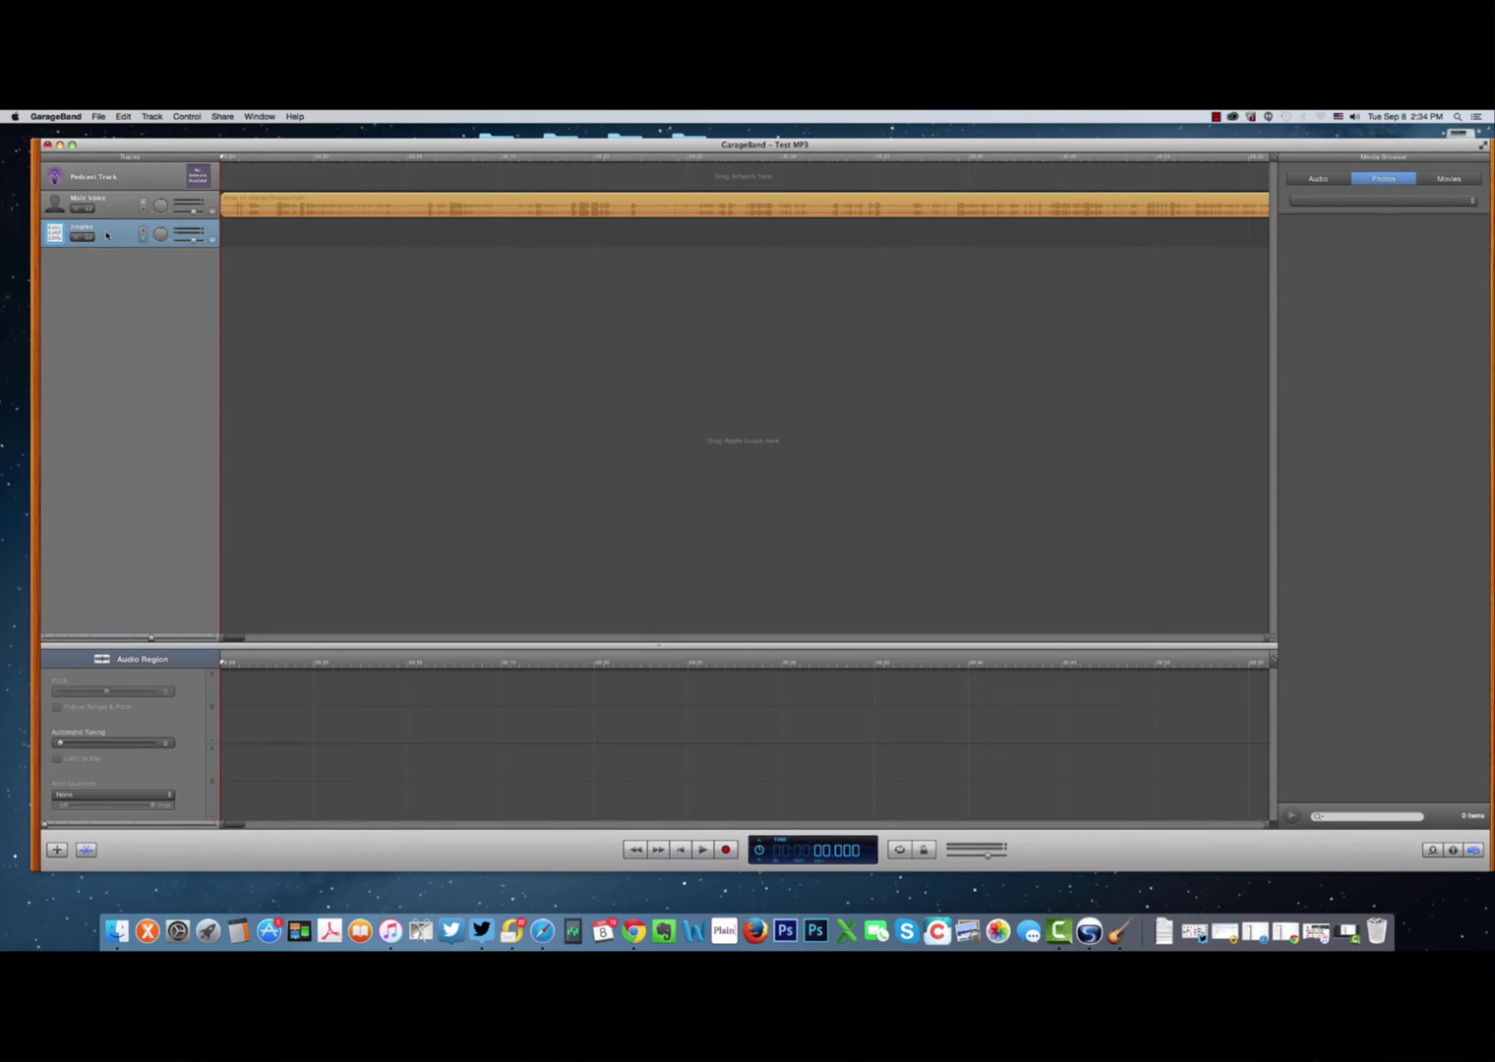
left_click(152, 116)
left_click(184, 254)
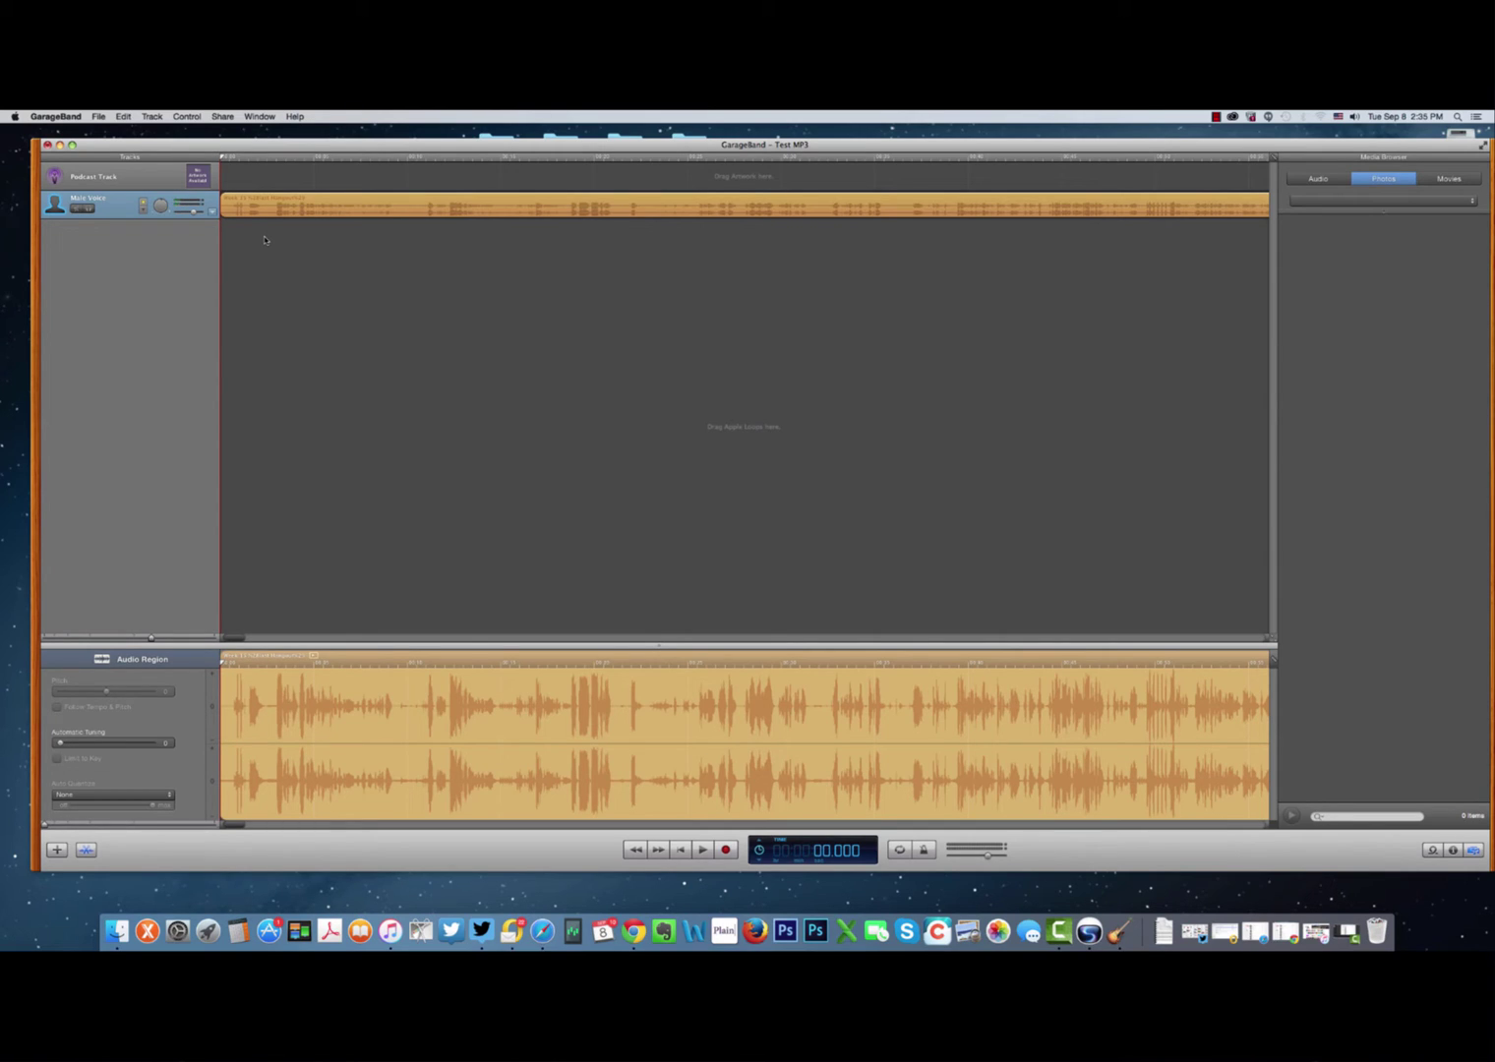
Align the recording to the timeline start and open the podcast episode info titled 'Test MP3'.
left_click_drag(236, 202, 282, 203)
left_click(128, 177)
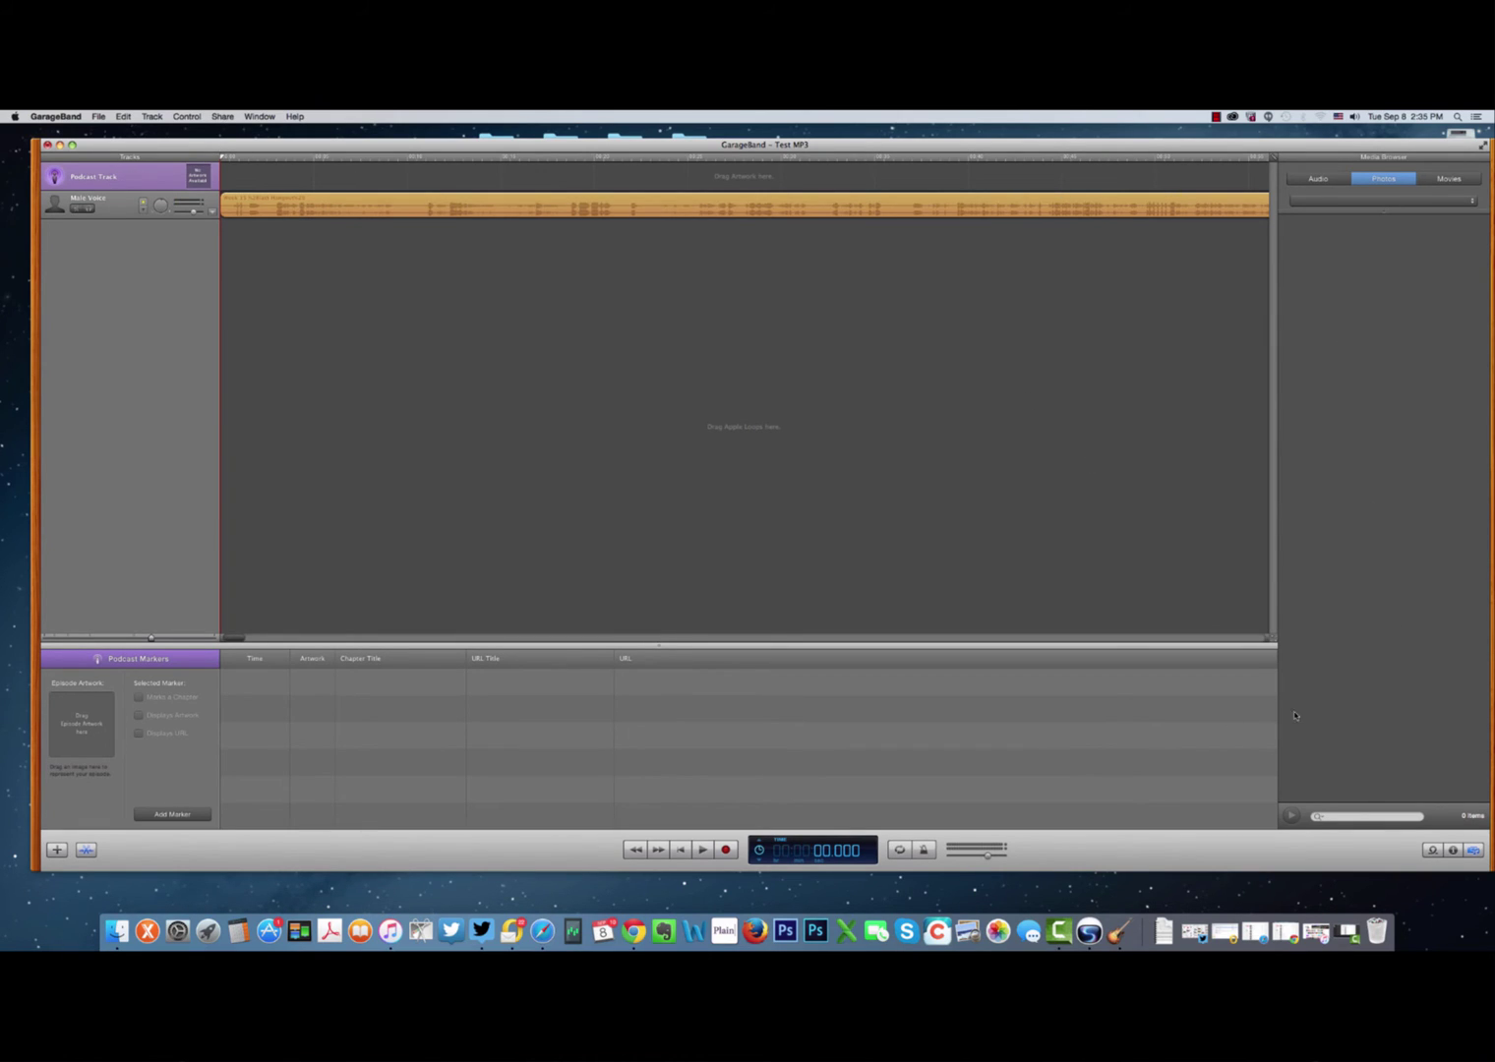
left_click(1453, 851)
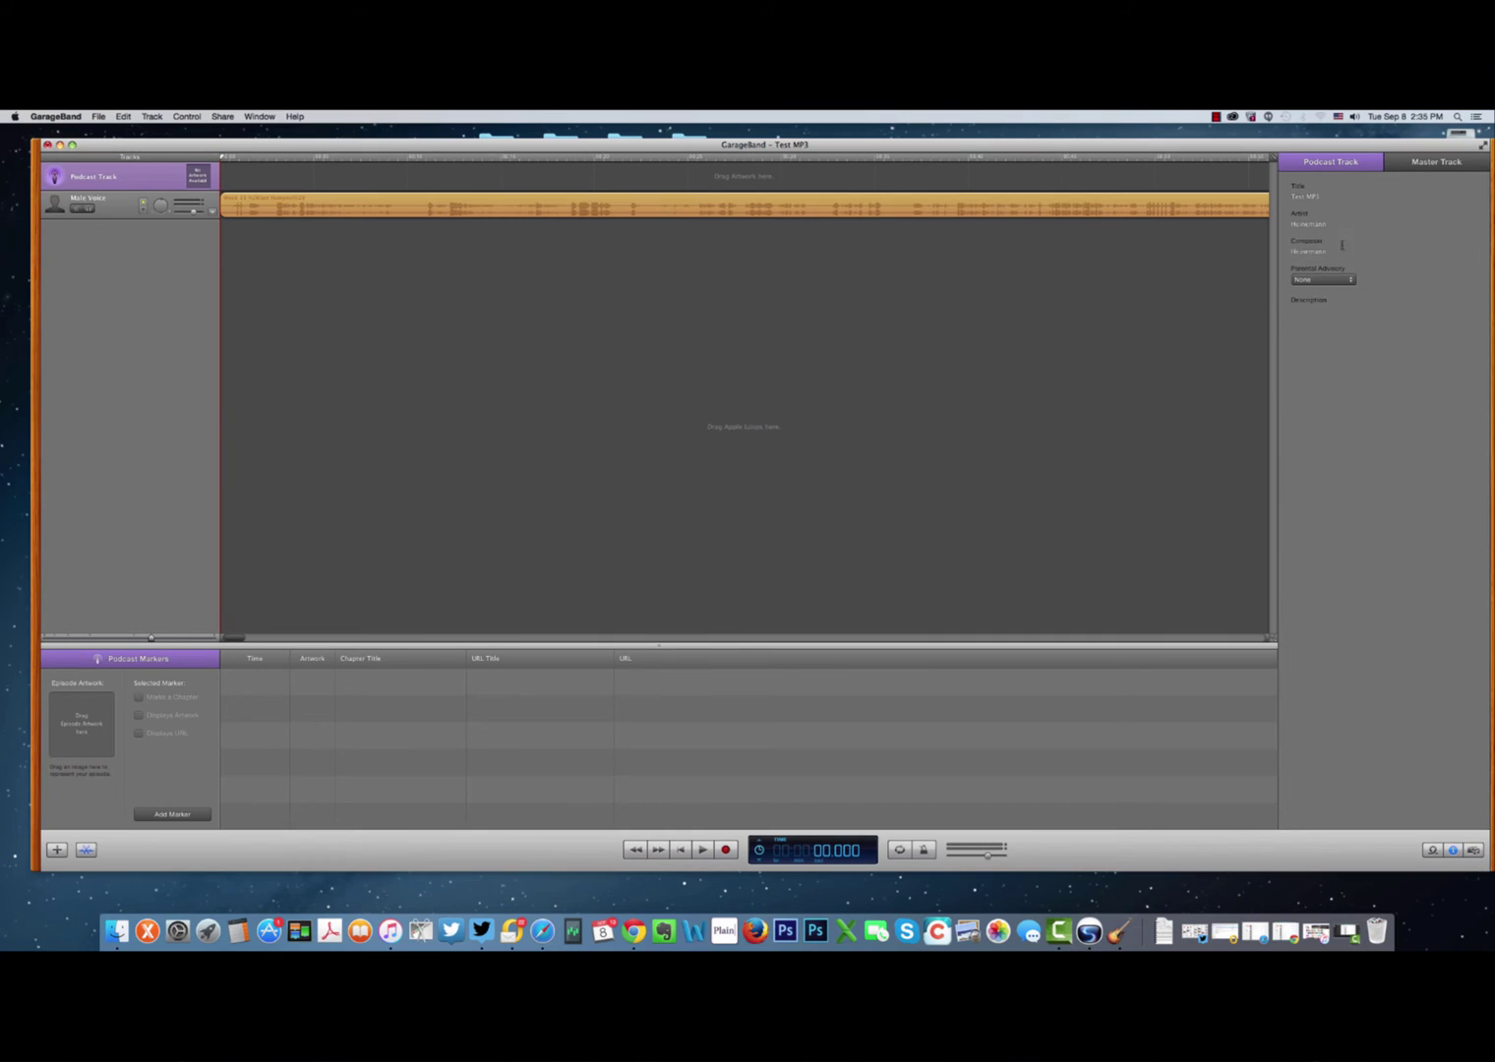
left_click(1324, 197)
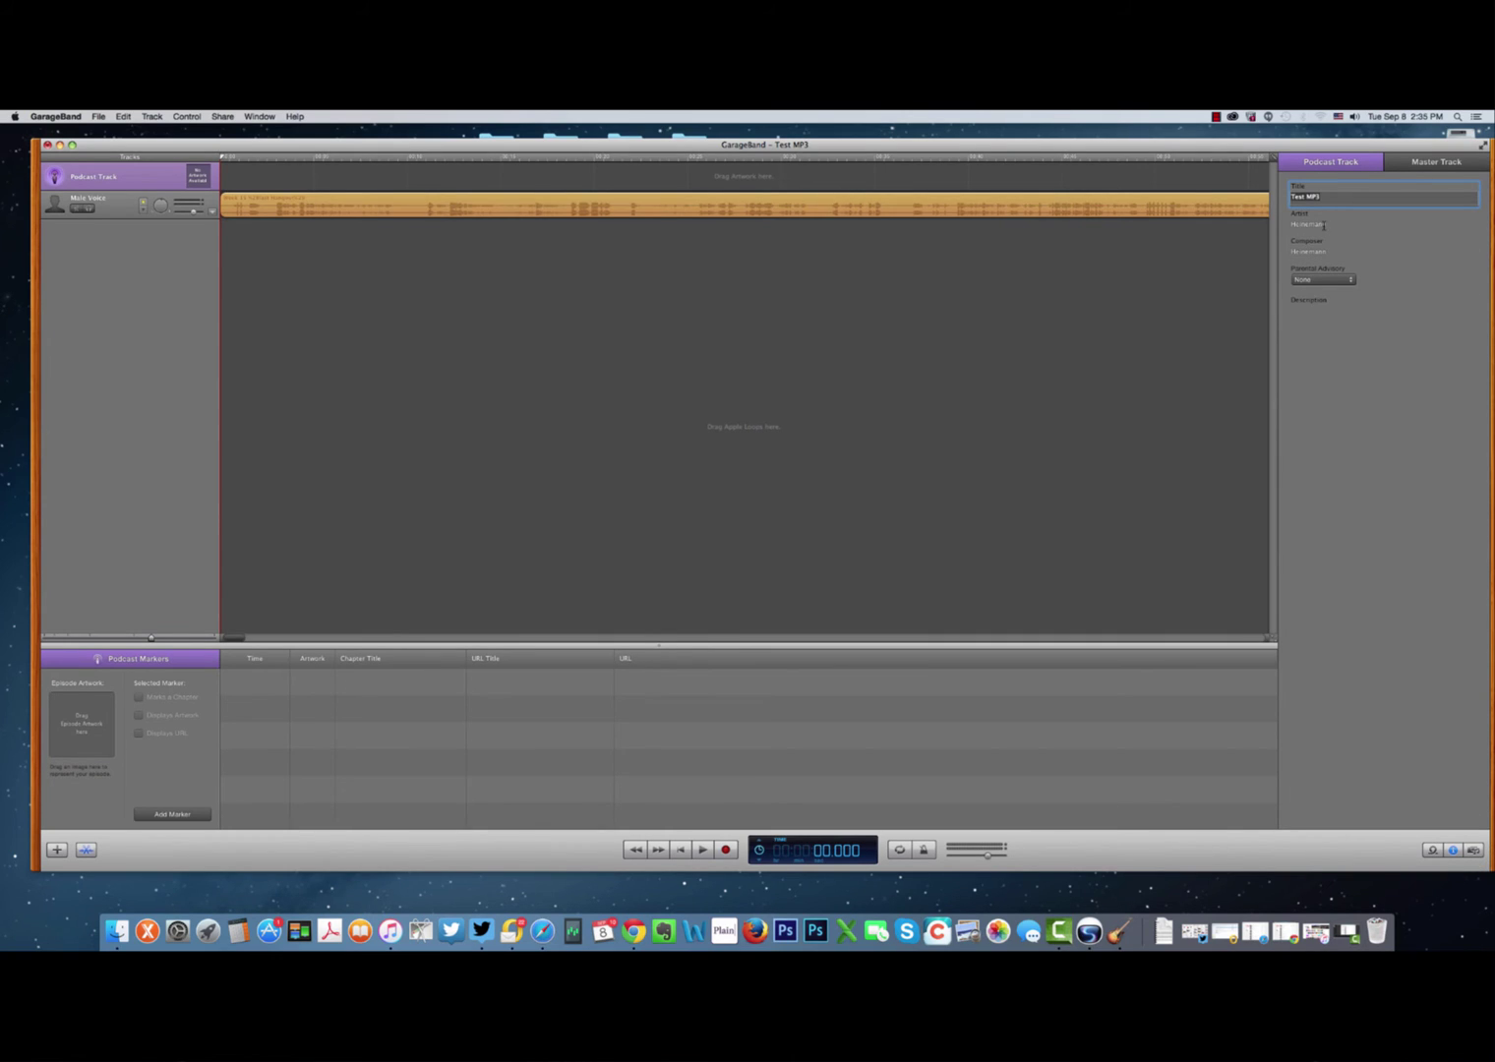
key("Tab")
key("Tab")
left_click(1316, 307)
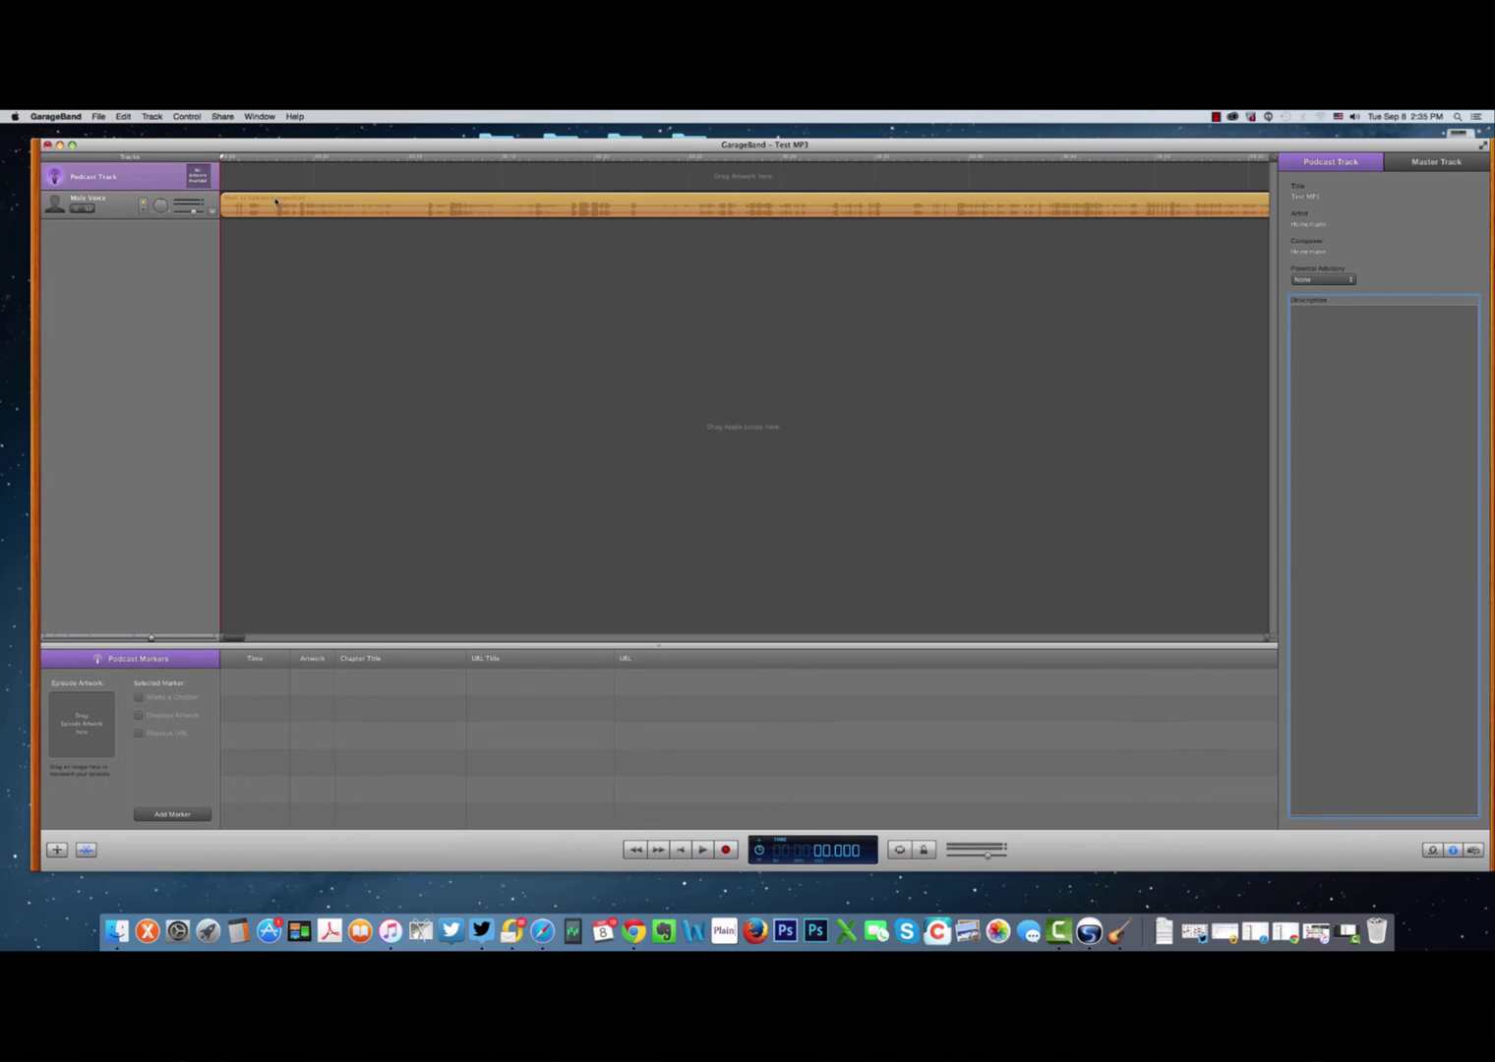
Confirm the podcast disk export uses MP3 Encoder with Musical Podcast quality, then cancel it.
left_click(222, 116)
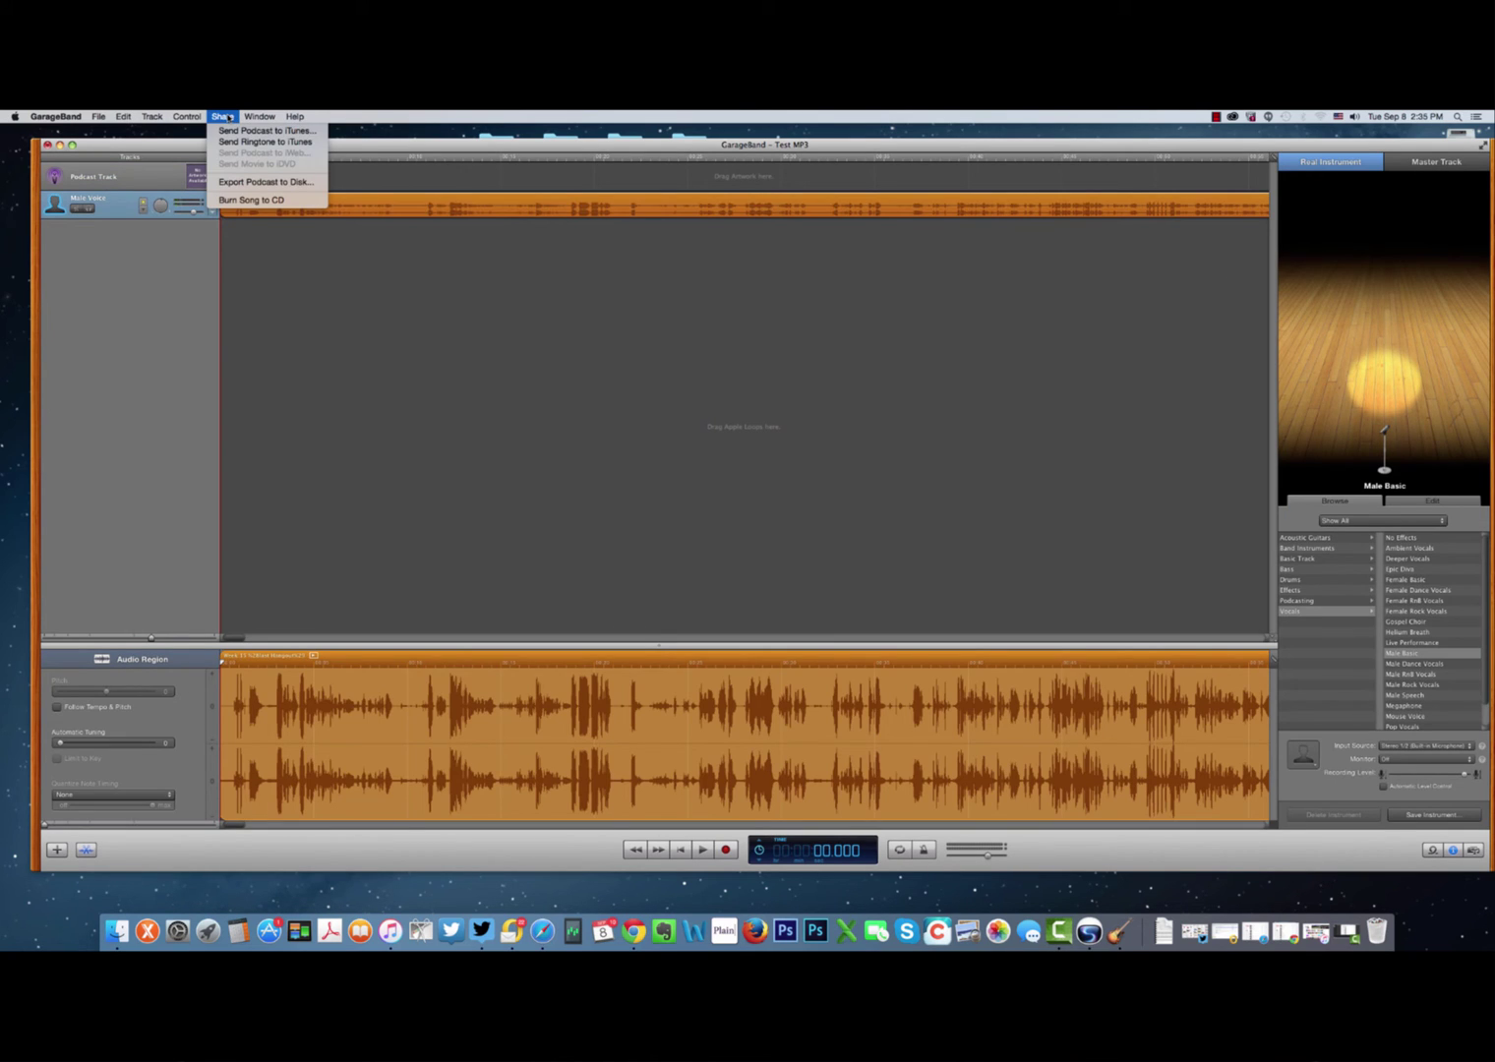
left_click(236, 182)
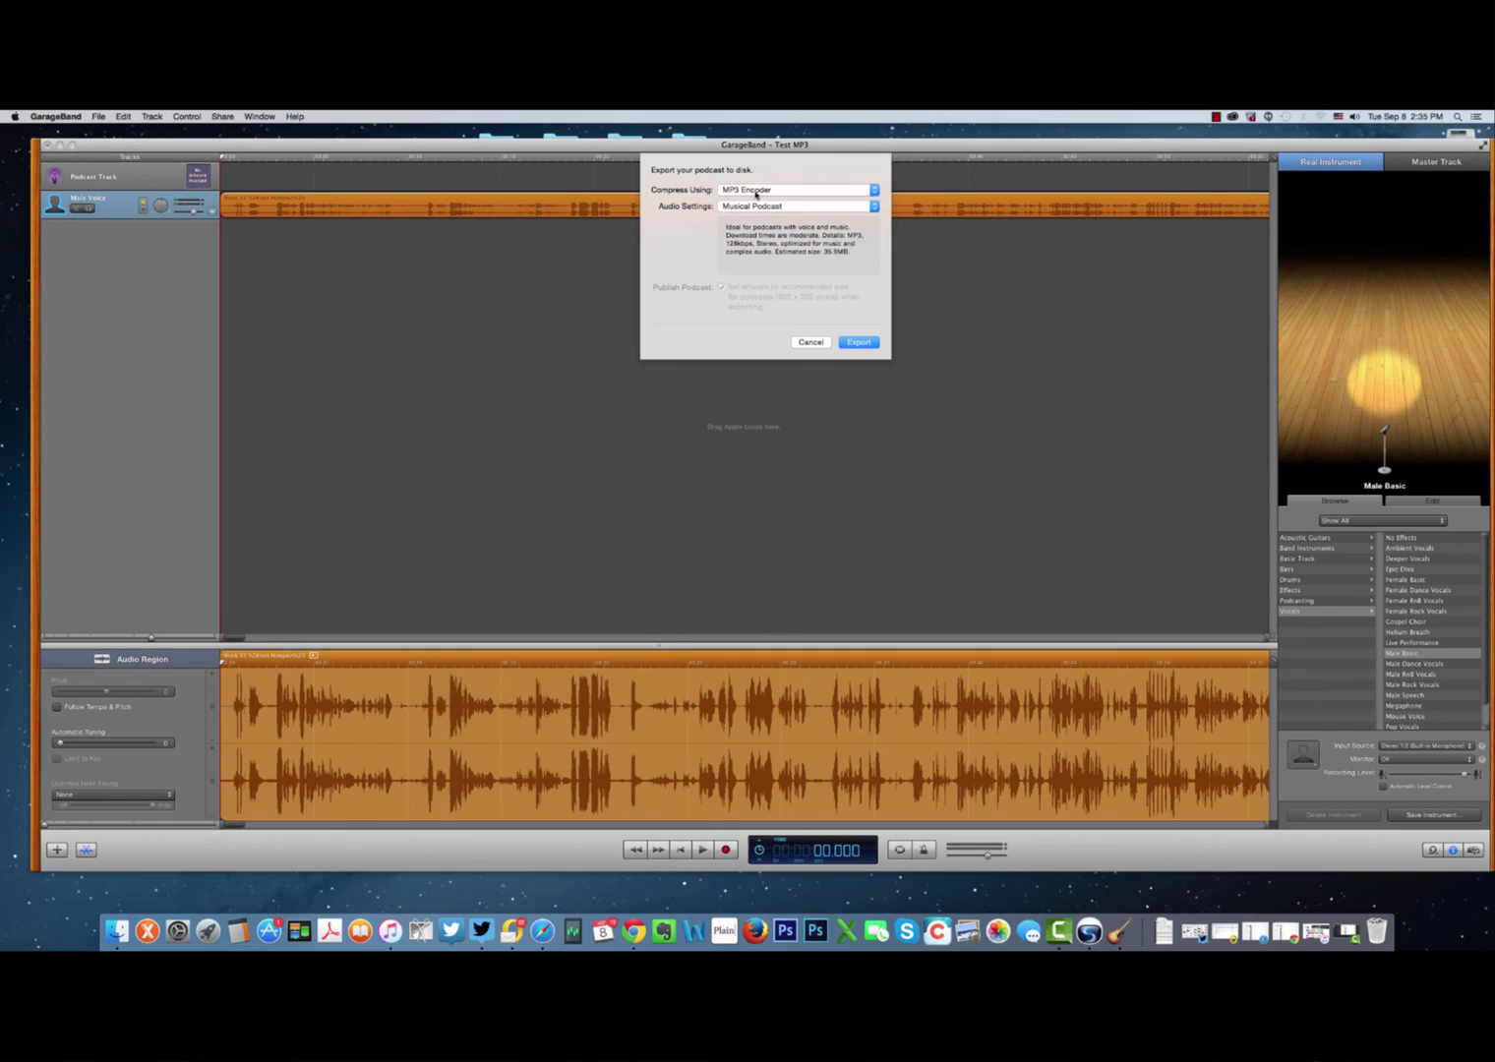
left_click(756, 203)
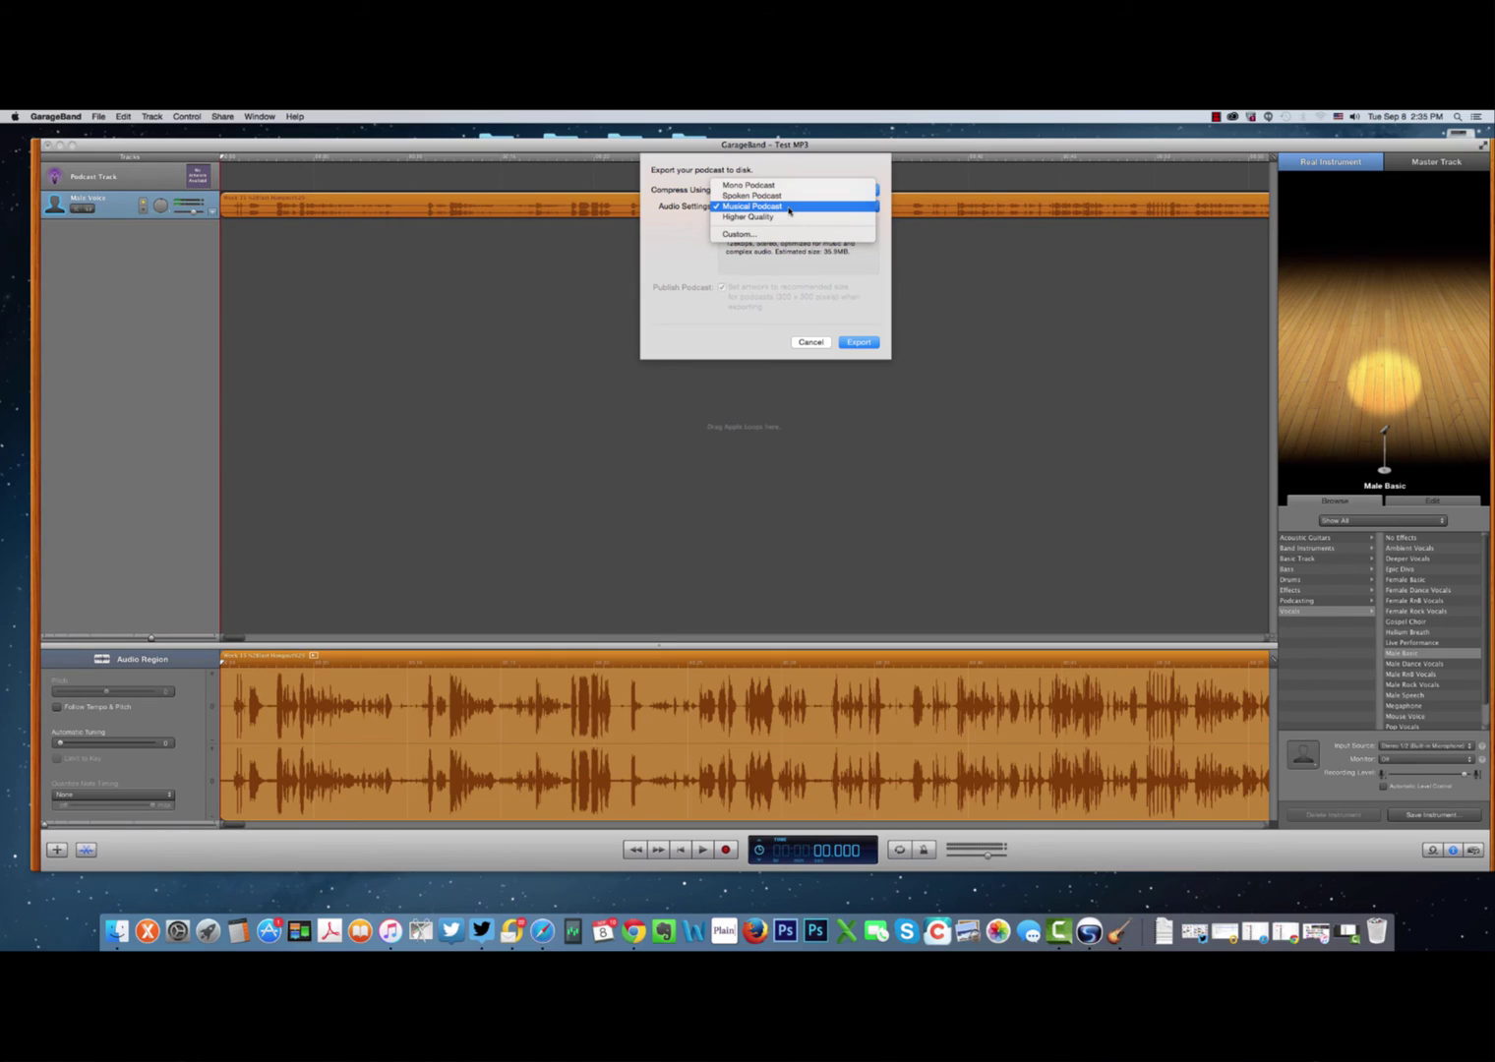
left_click(788, 207)
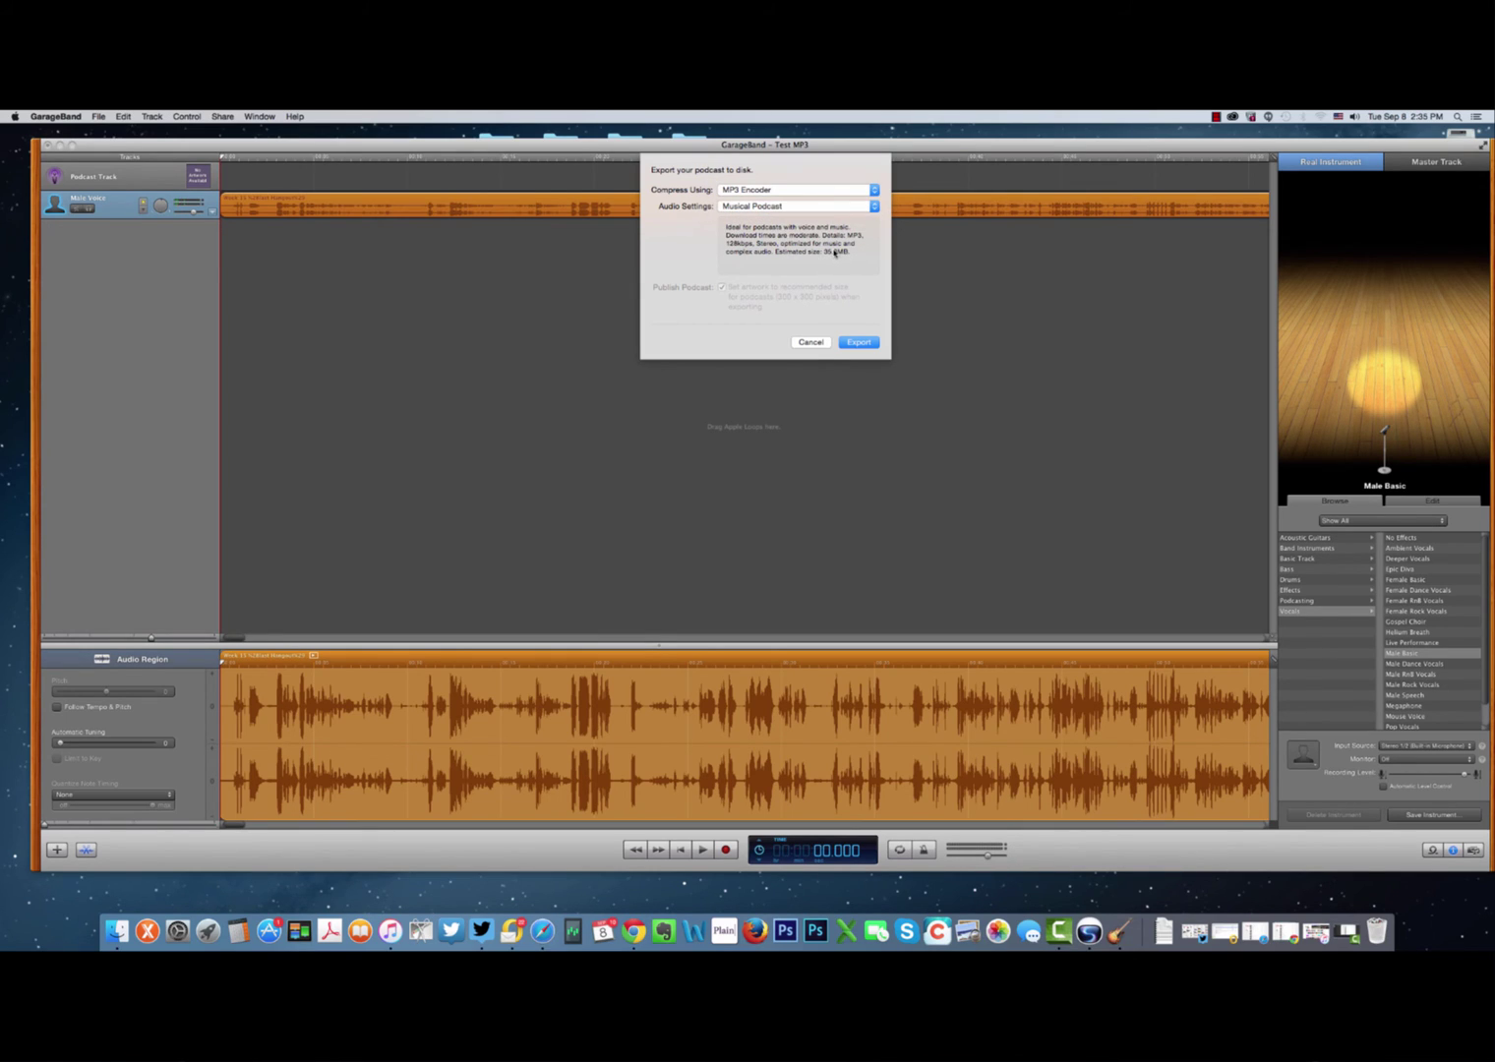
left_click(812, 341)
left_click(221, 117)
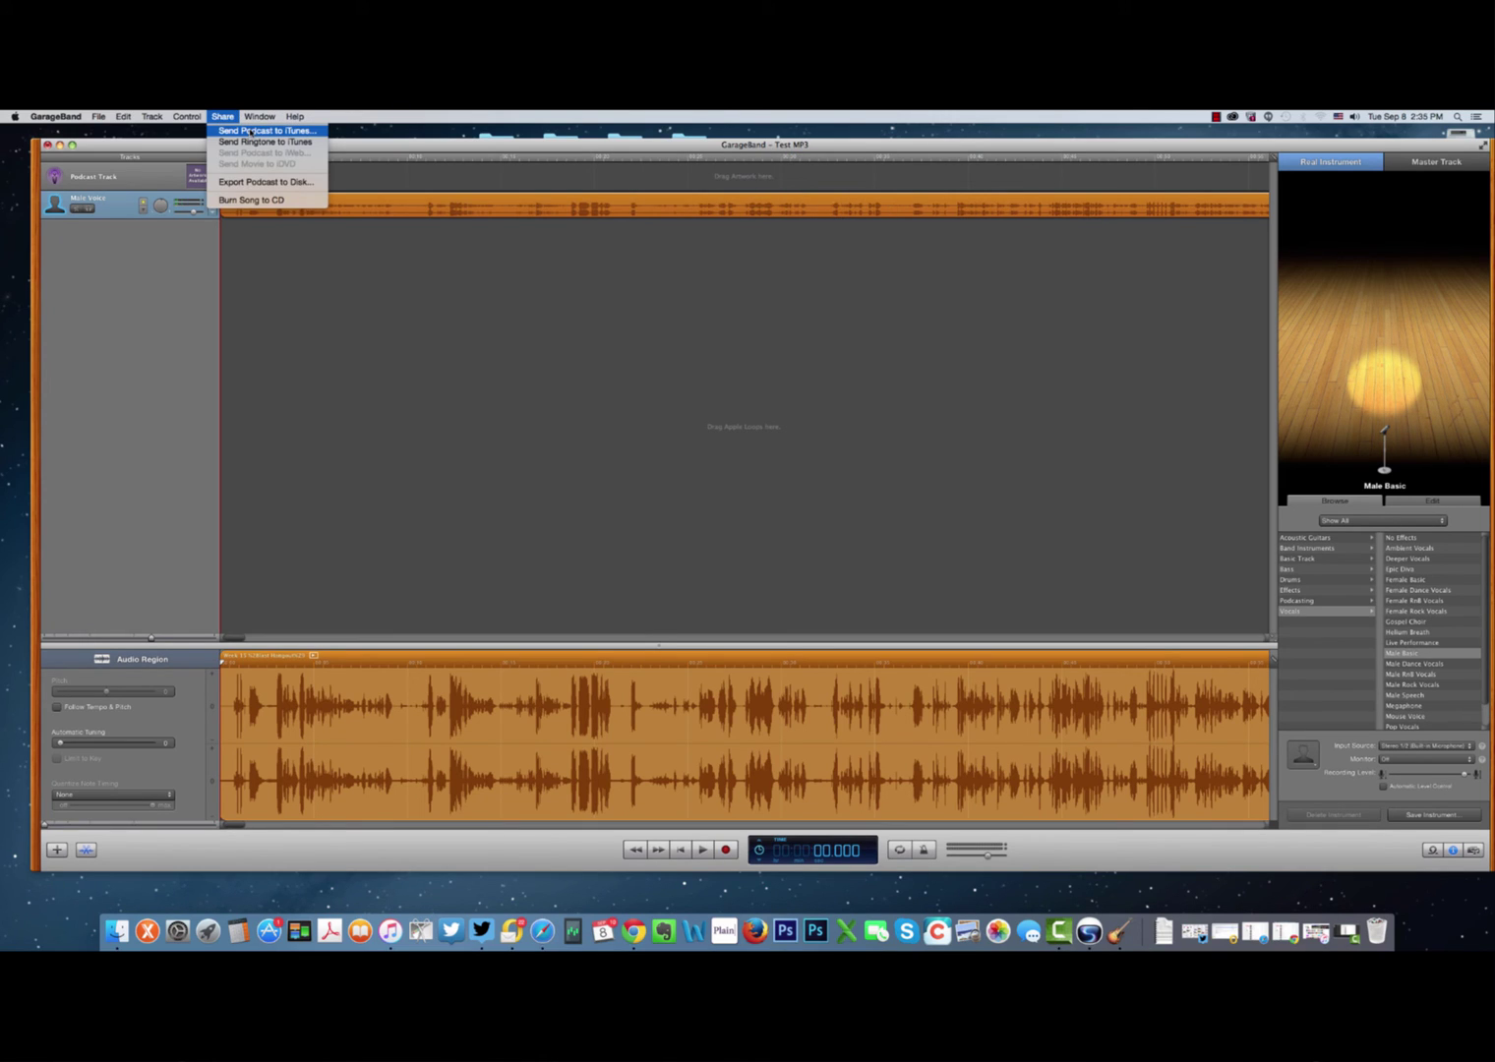
left_click(252, 131)
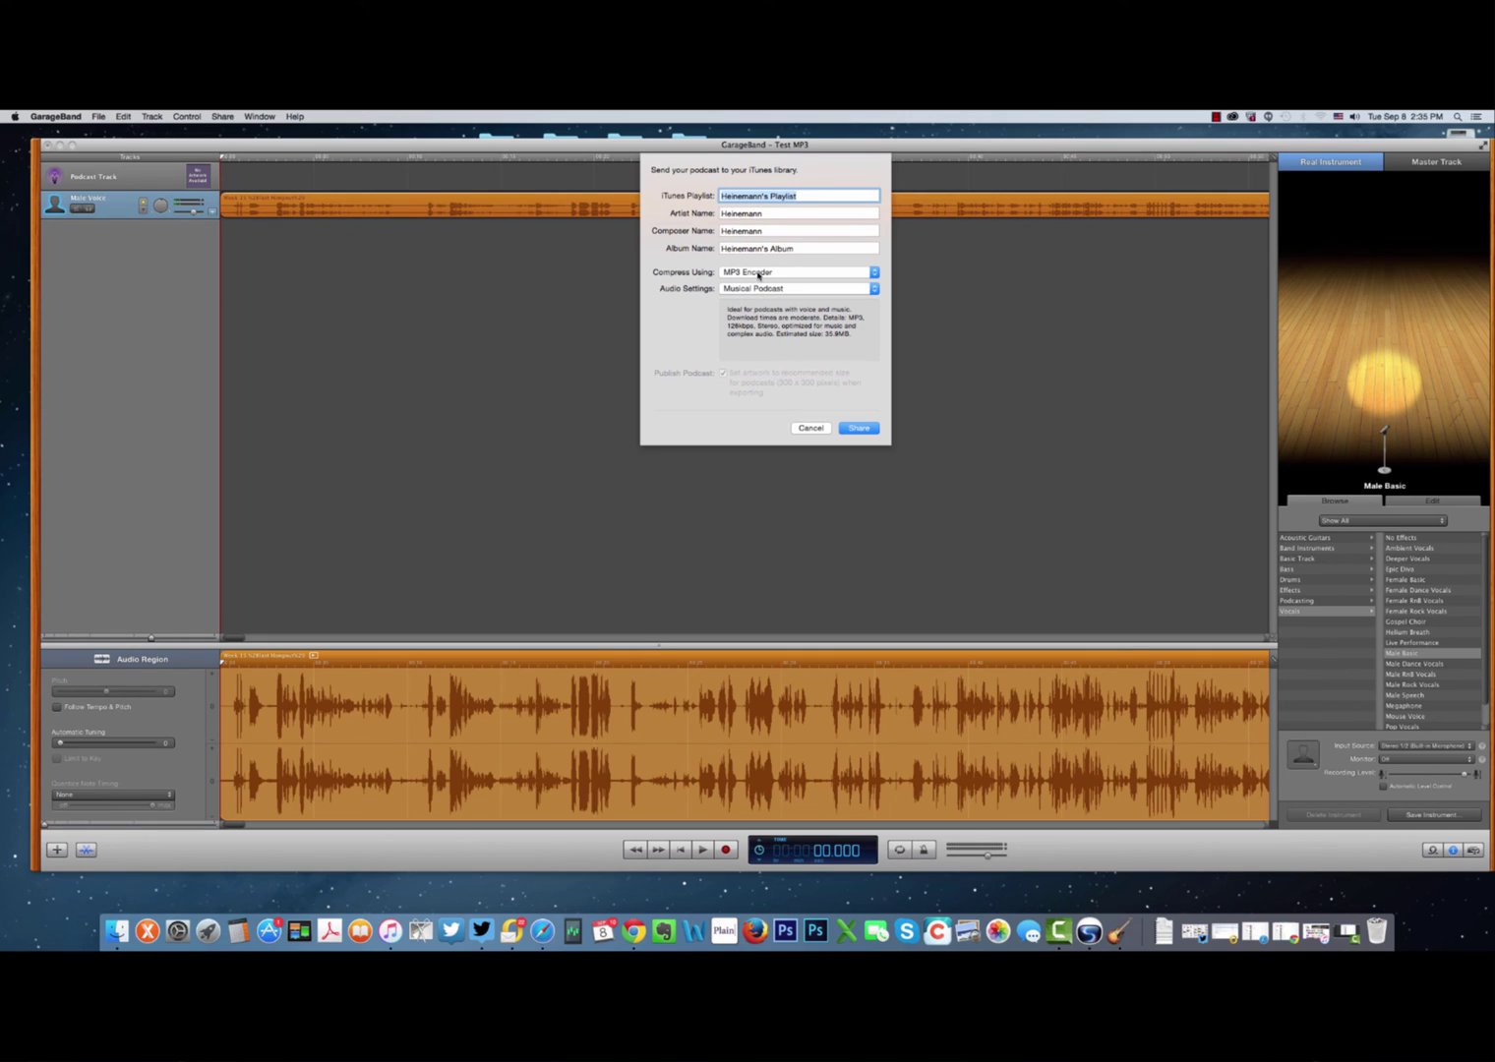
left_click(757, 275)
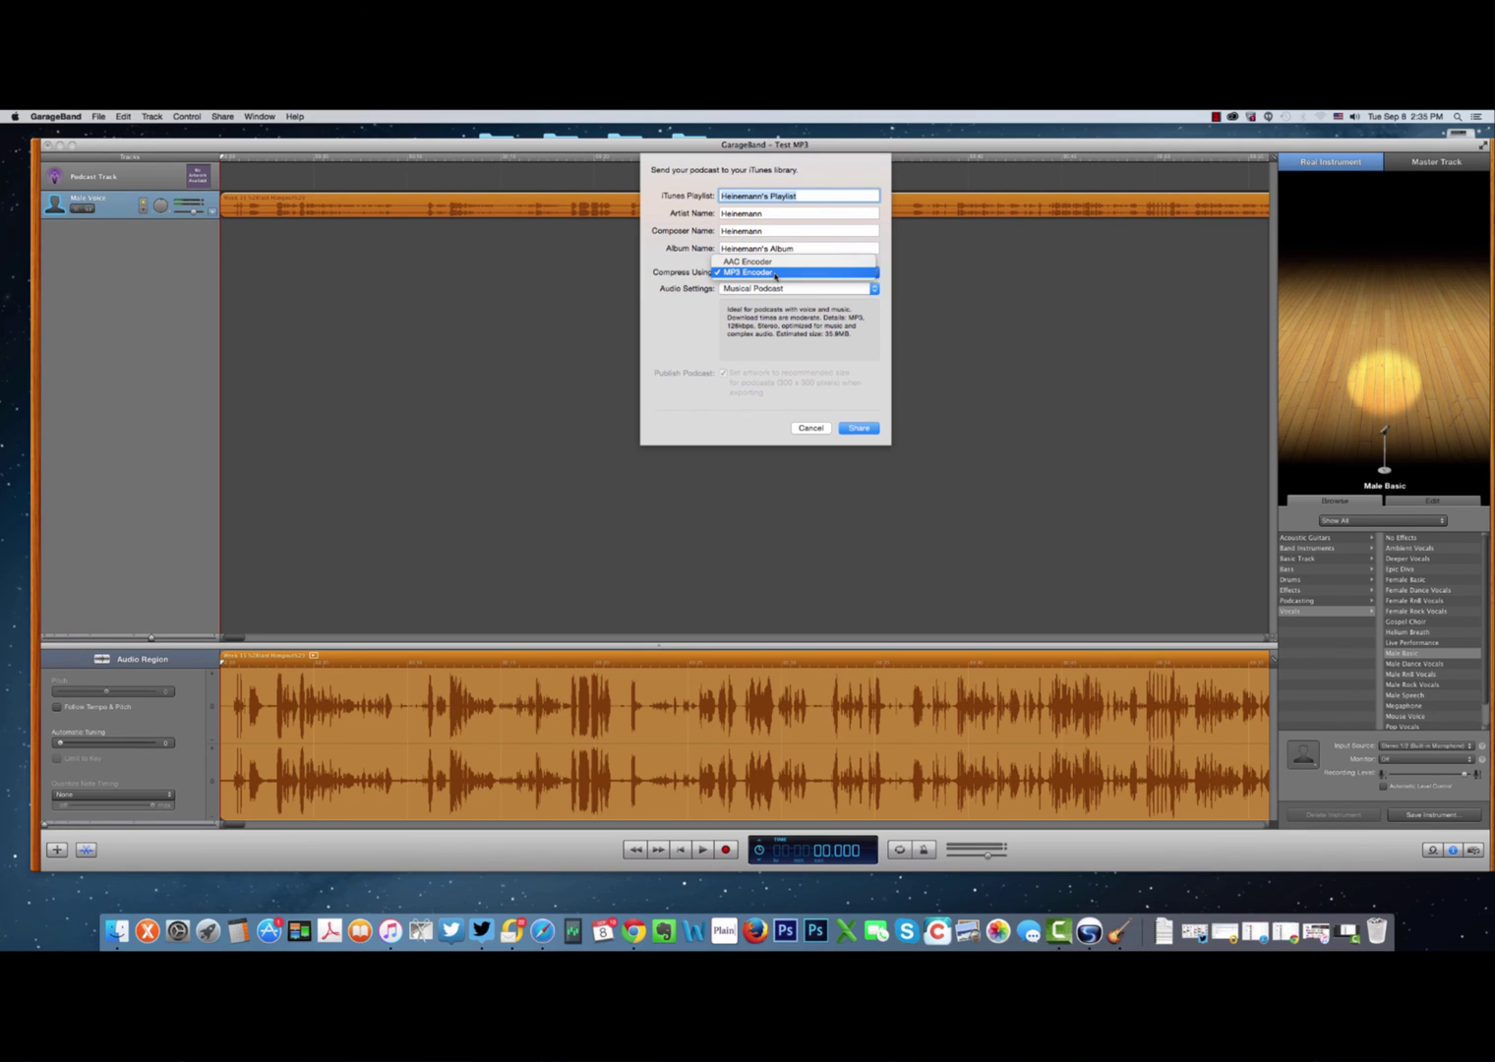
left_click(775, 274)
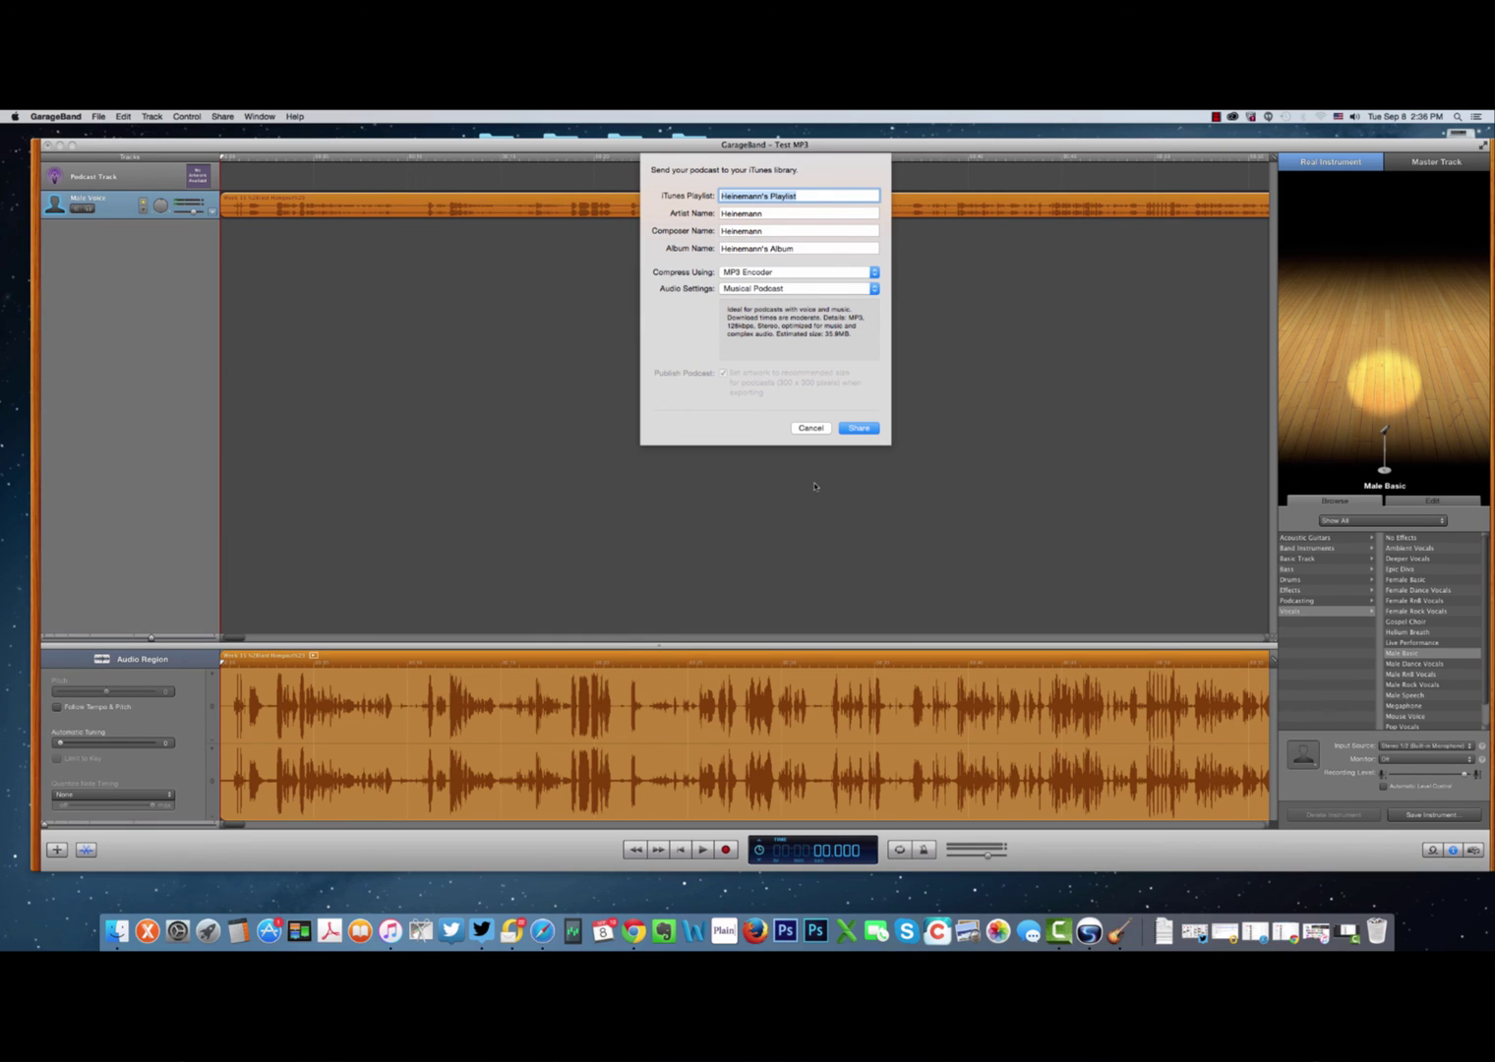
left_click(812, 429)
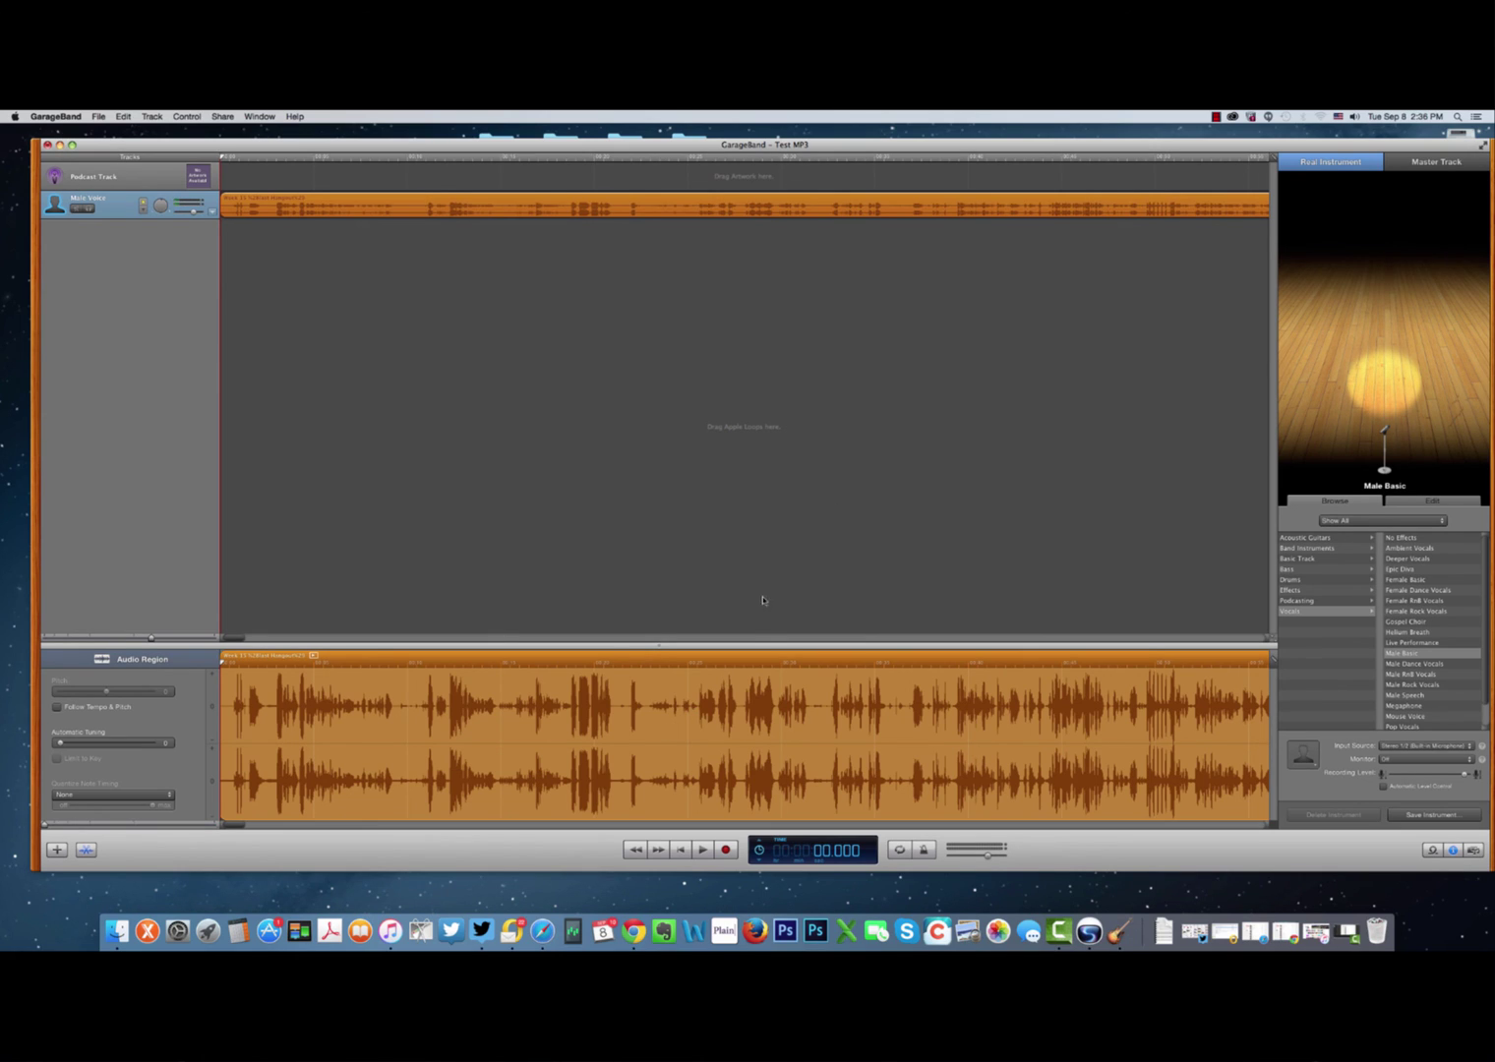
left_click(1215, 117)
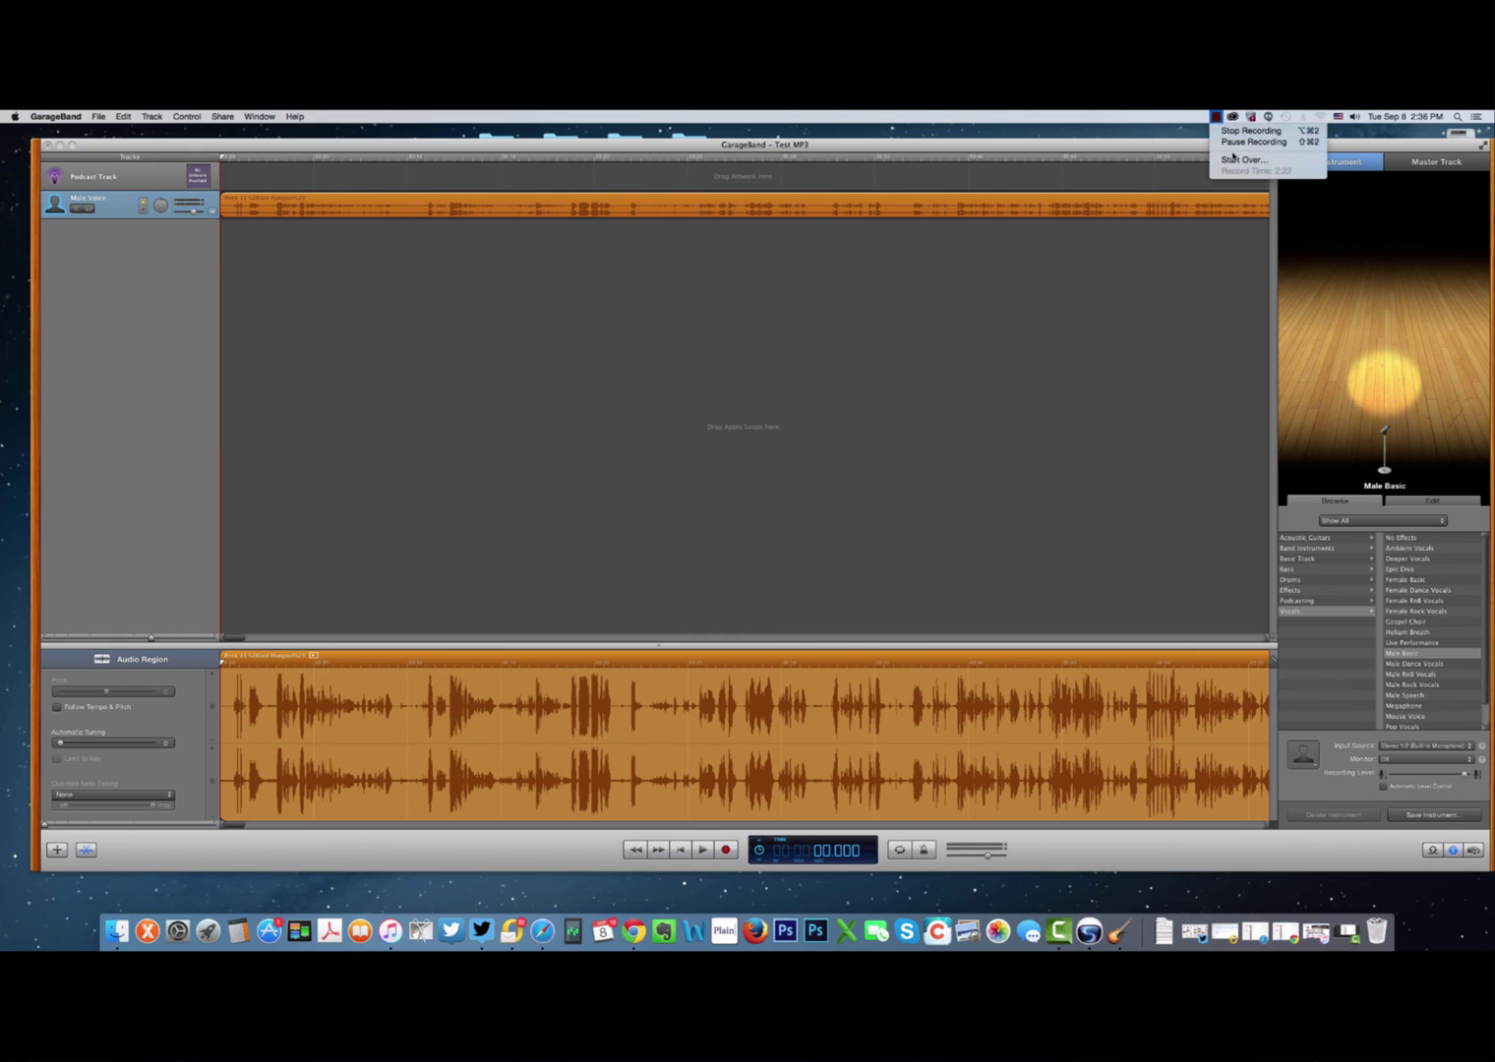